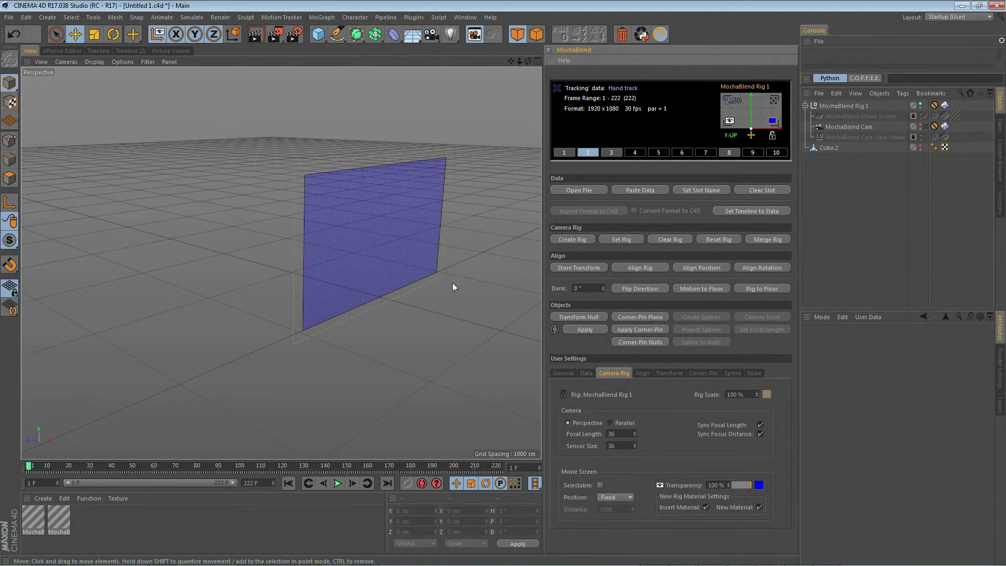
- Switch the camera rig's up axis to Z-UP and back to Y-UP
click(438, 280)
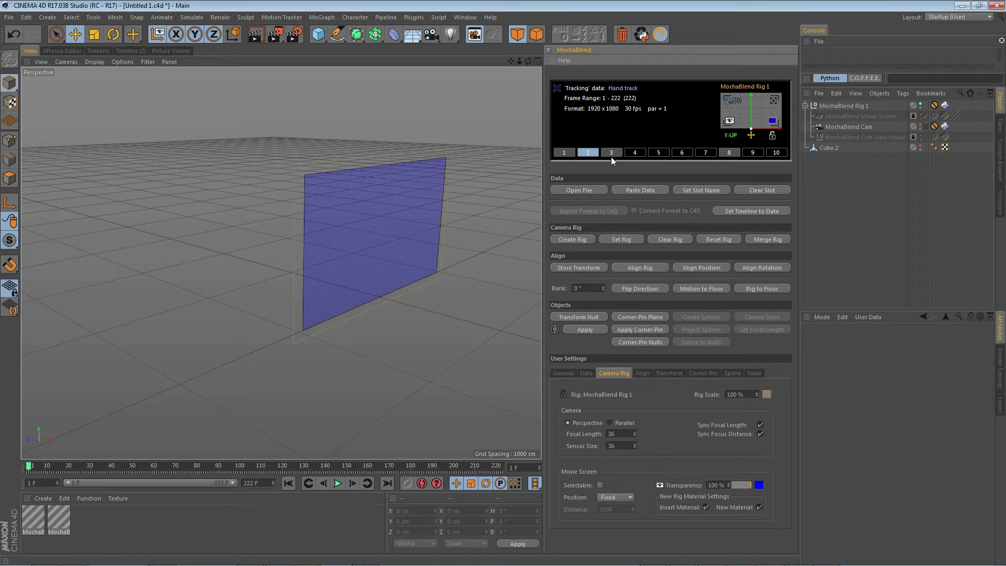
click(733, 136)
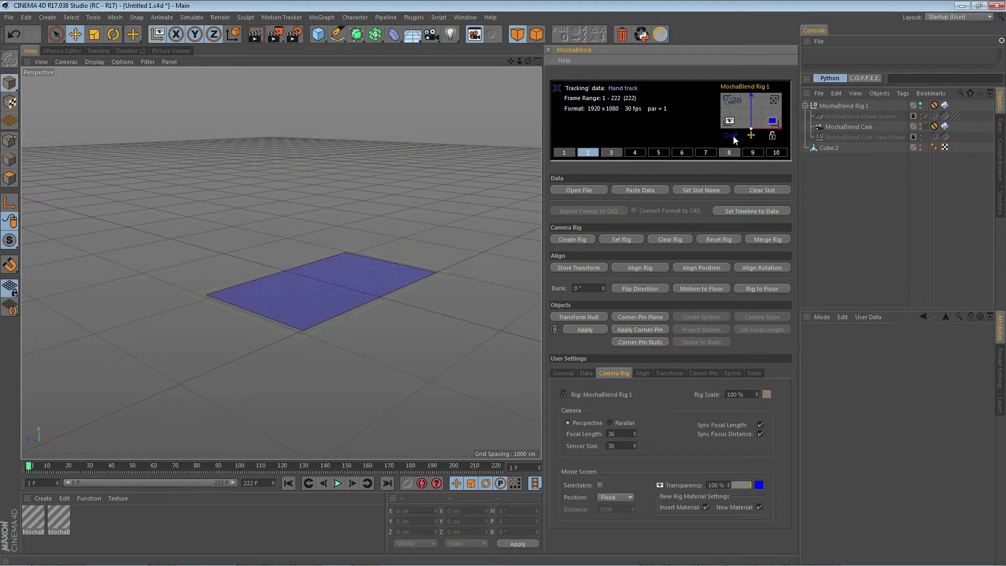
click(733, 136)
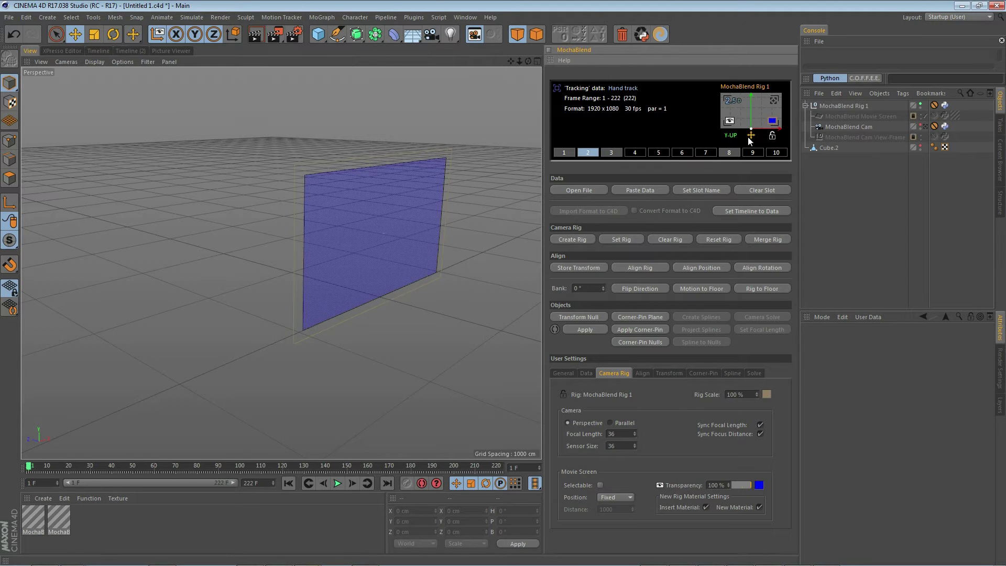
- Cycle the rig's origin through the lower-left corner and the centre, returning it to the bottom centre of the movie screen
click(753, 136)
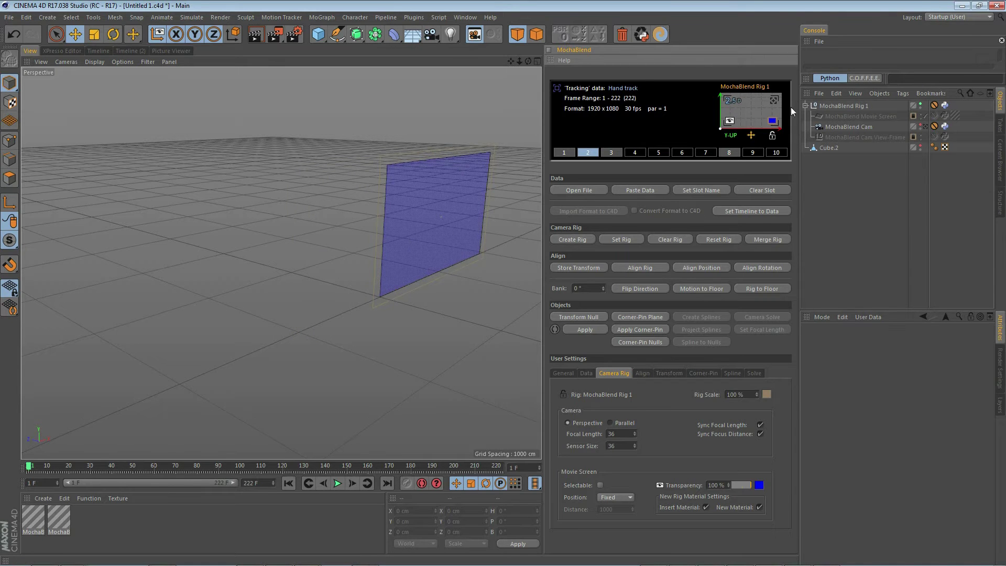
click(753, 137)
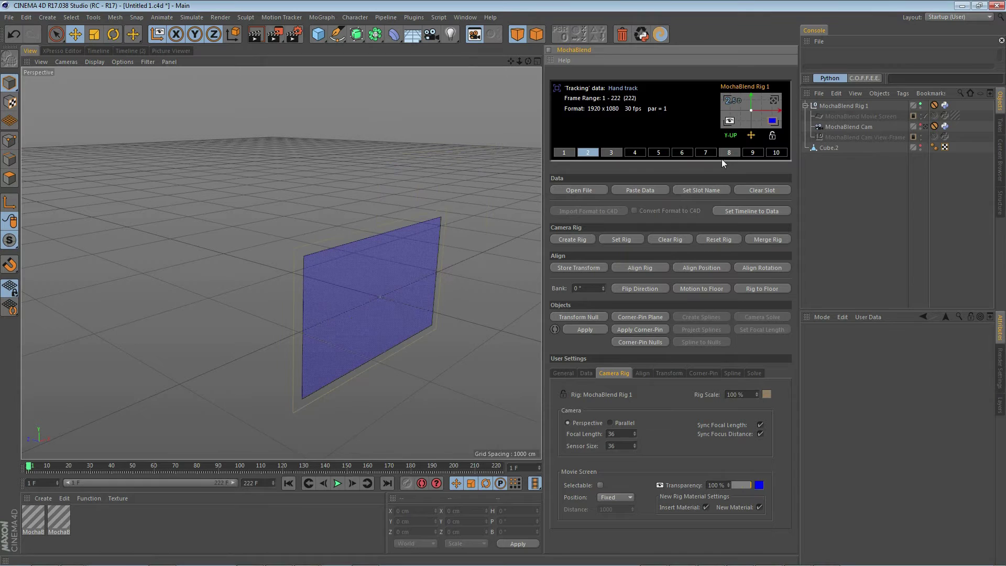
click(752, 136)
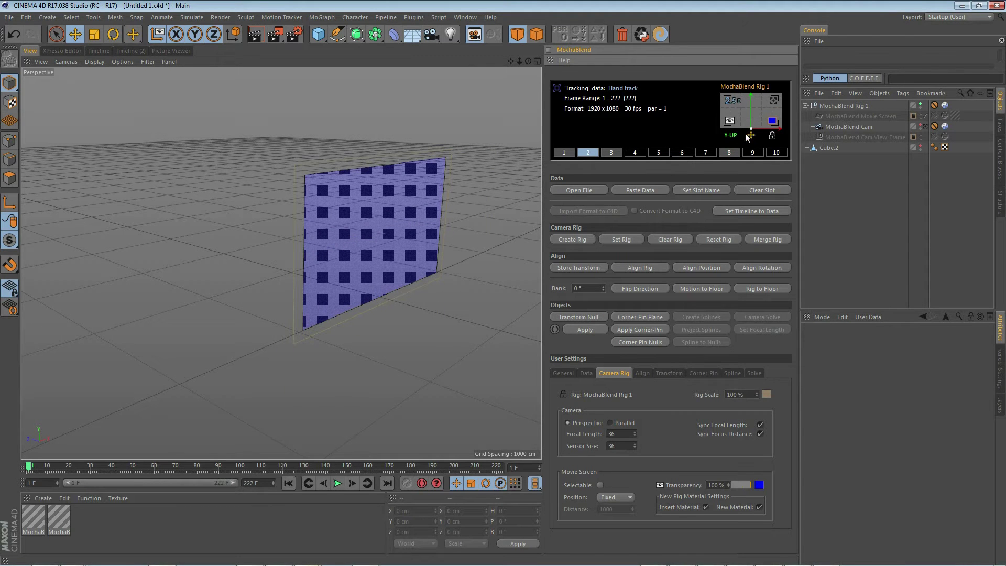
- Set the rig to Z-UP, cycle its origin position and return it to Y-UP, keeping the rig scale at 100 %
click(732, 136)
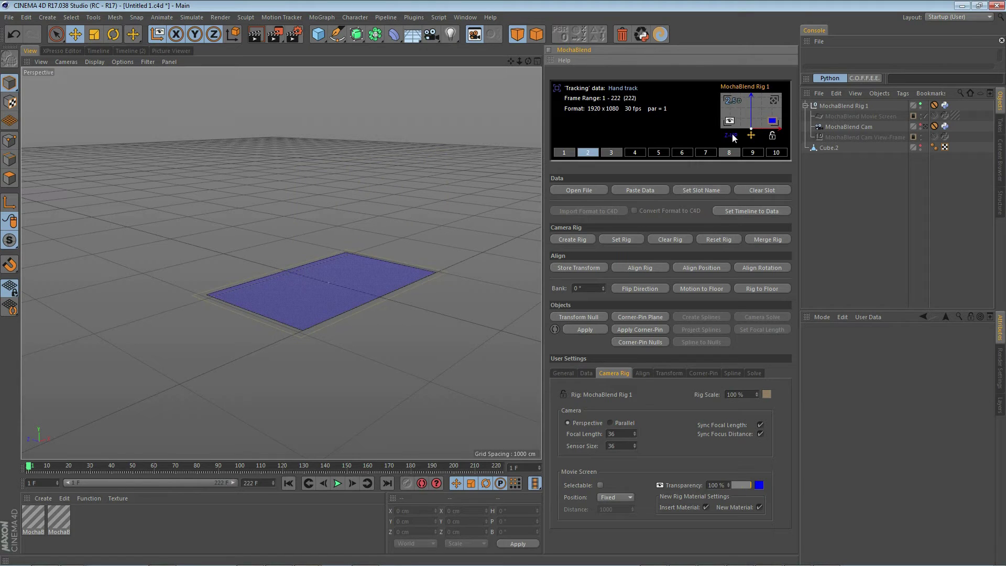
click(752, 137)
click(752, 136)
mouse_move(757, 394)
mouse_down()
mouse_move(817, 394)
mouse_move(731, 394)
mouse_move(758, 396)
mouse_up()
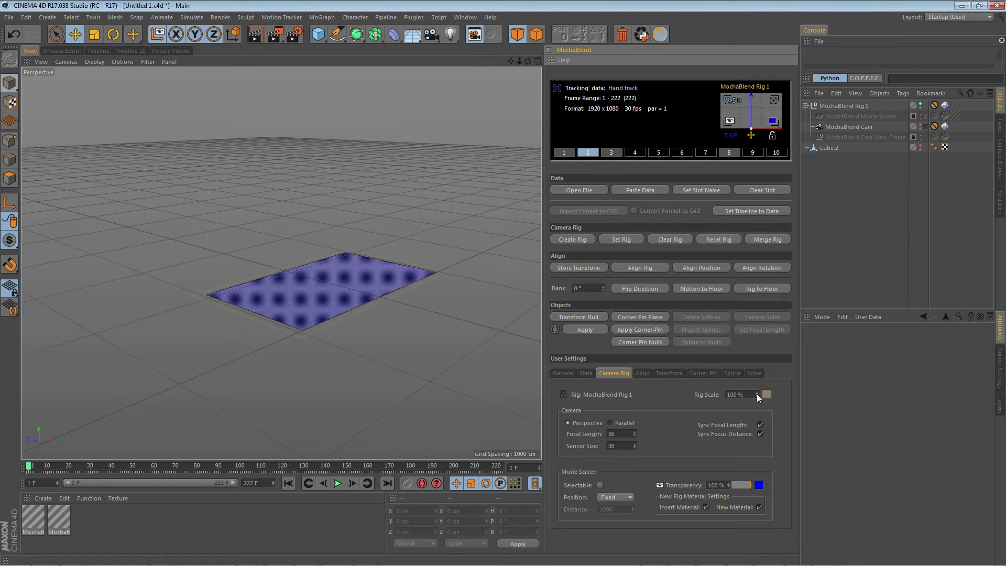
click(732, 136)
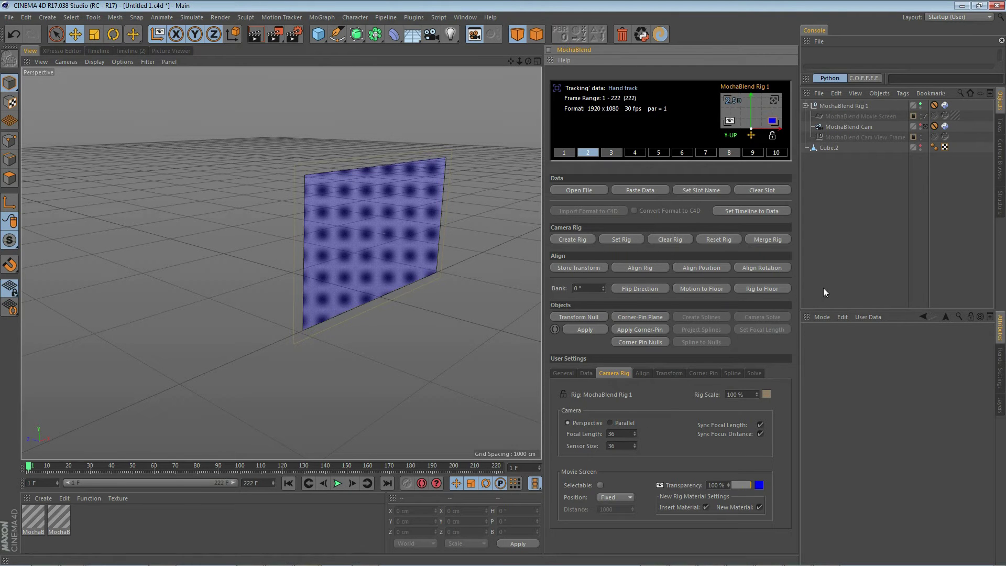
- Make Cube.2 visible, store its transform and align the camera rig to it
click(922, 145)
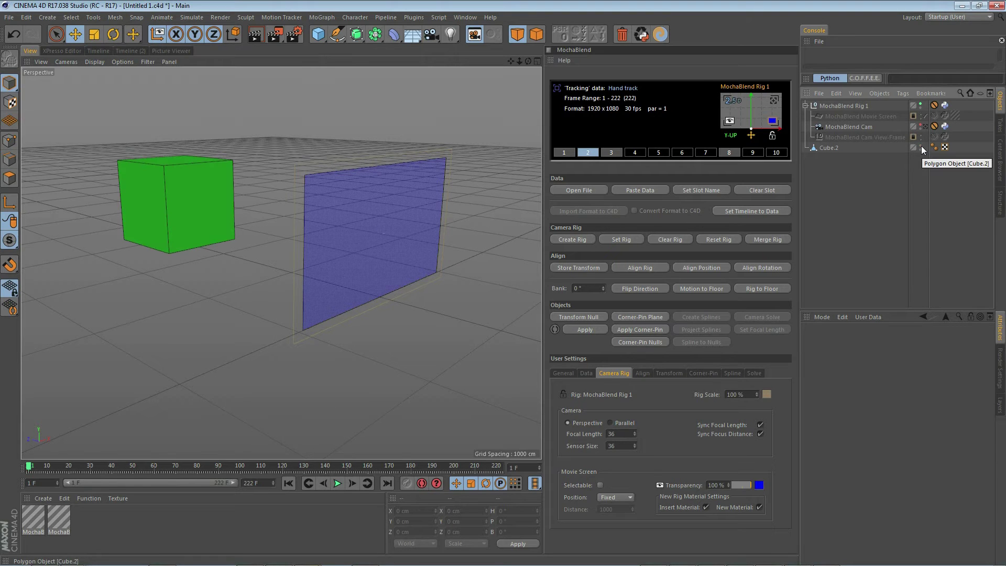
click(185, 200)
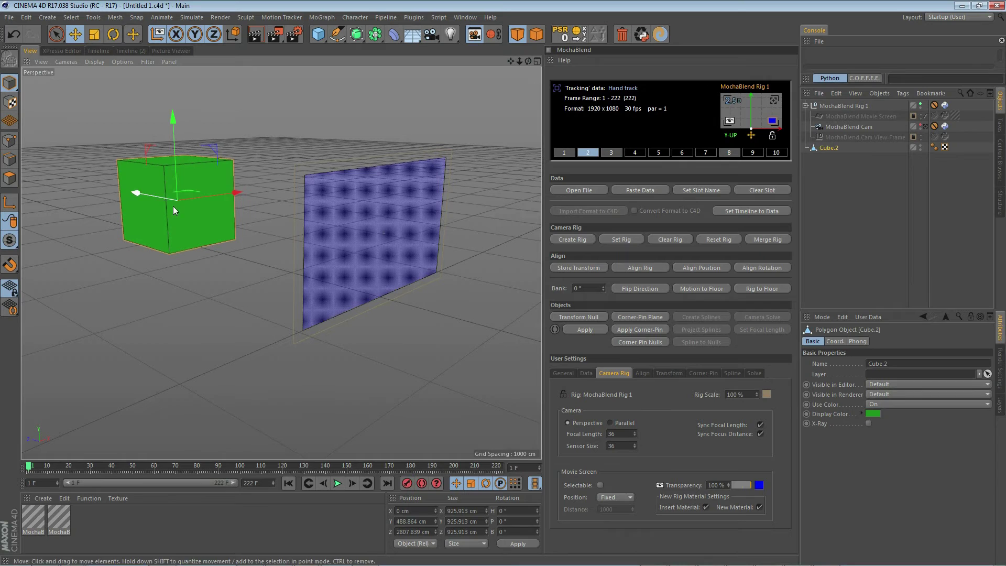
click(579, 267)
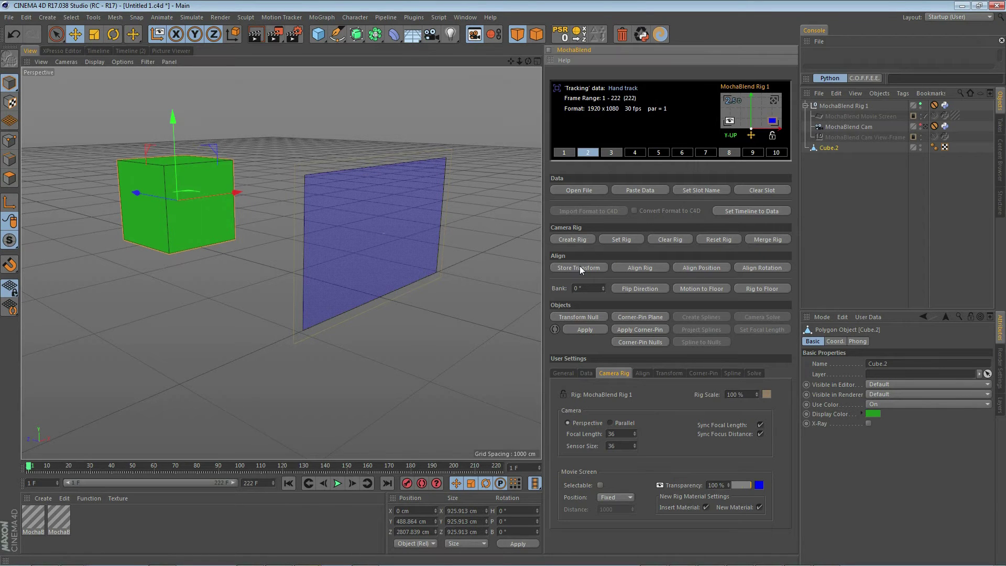
click(646, 267)
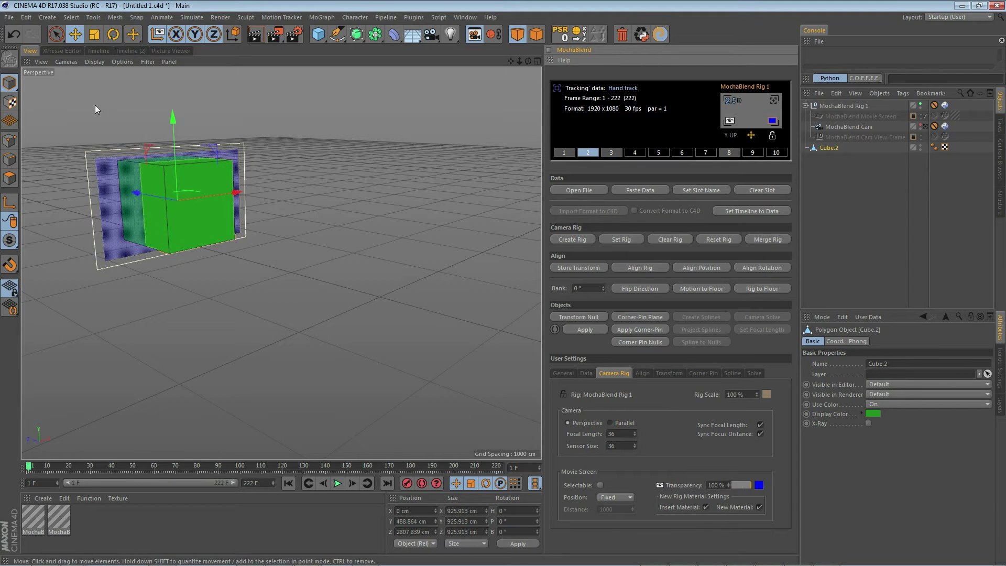
- Store the transform of the cube's near upper corner point and align the camera rig to it
click(9, 141)
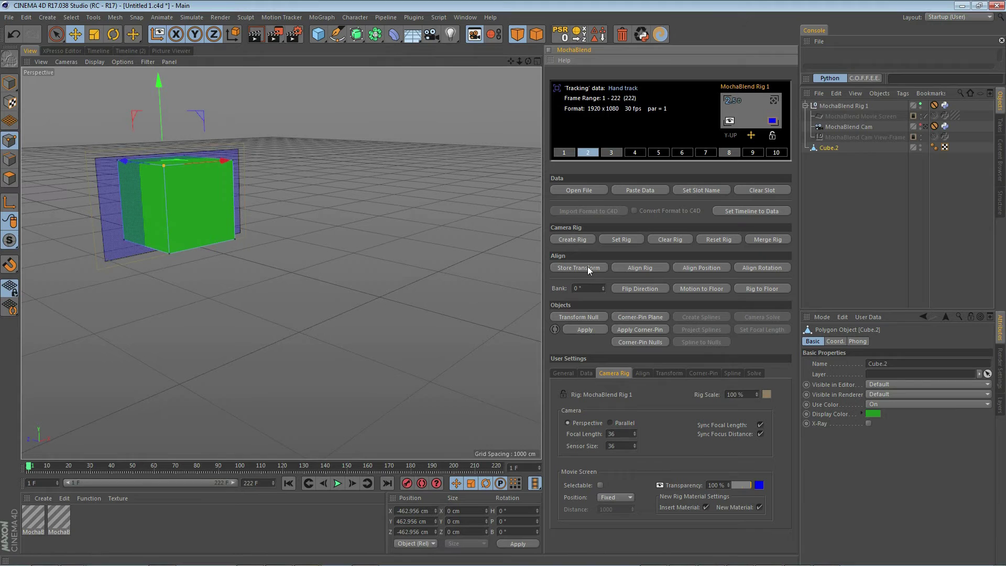
click(650, 269)
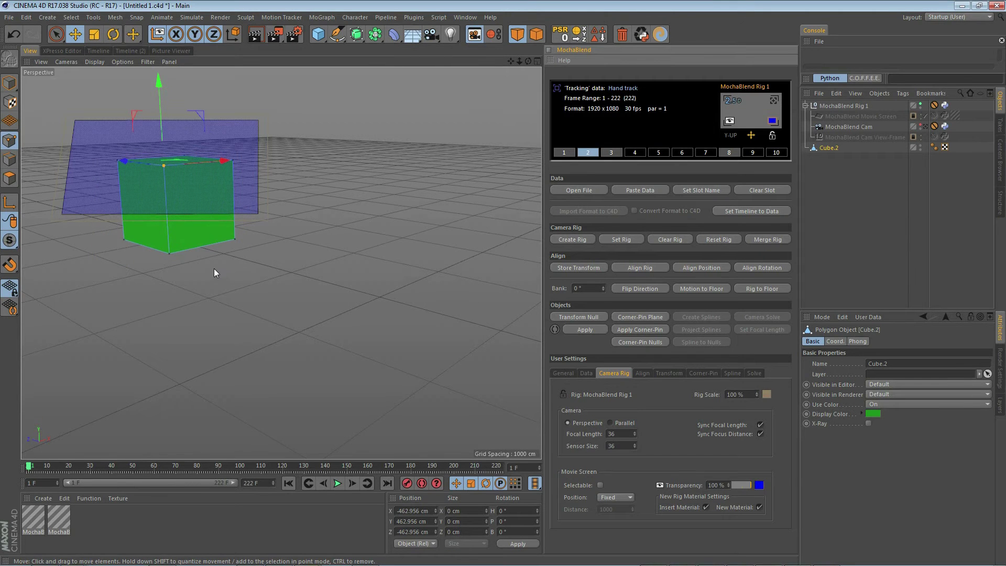
- Store the transform of the cube's near vertical edge and align the camera rig to that edge
alt+drag(214, 273, 311, 334)
click(9, 160)
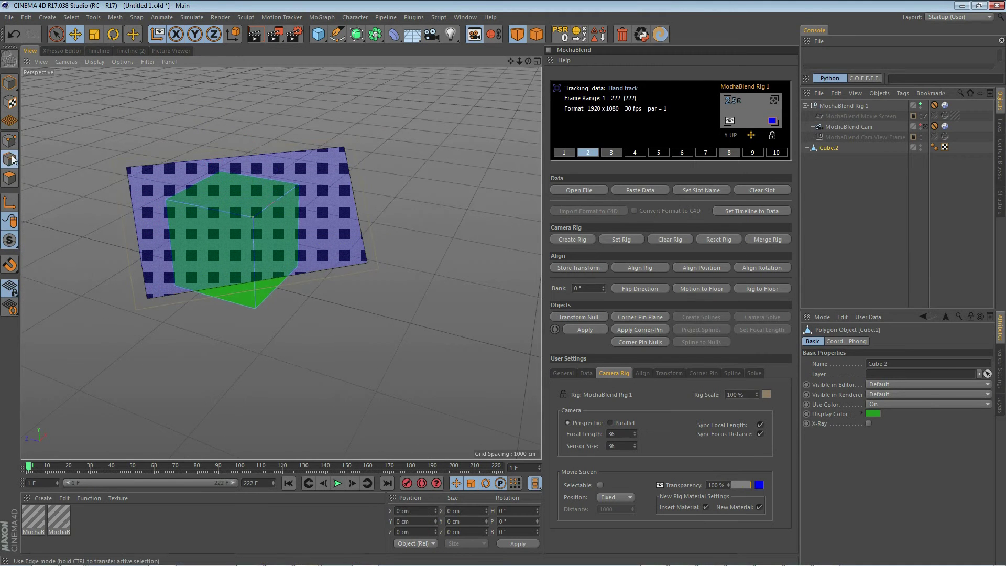
click(257, 297)
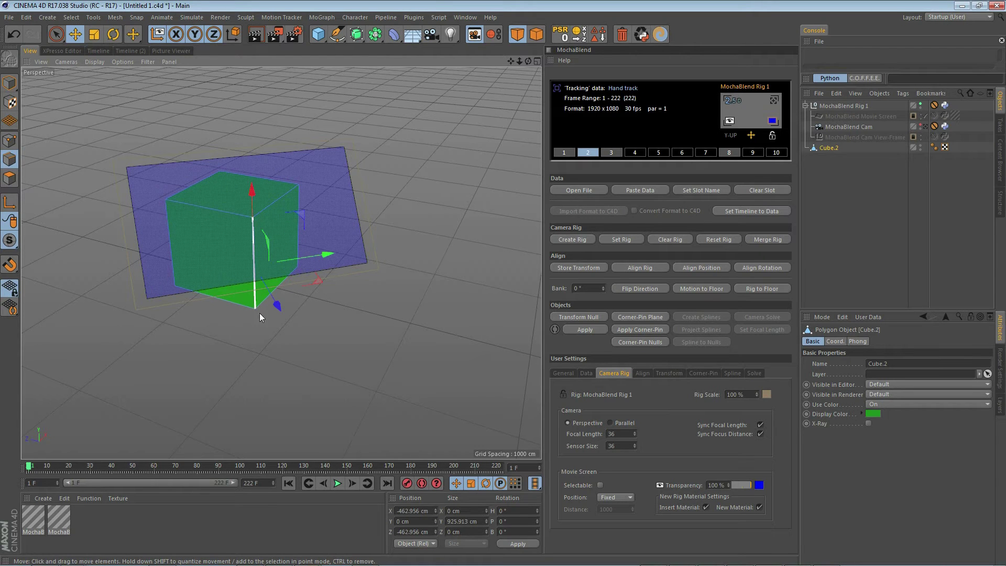
click(582, 266)
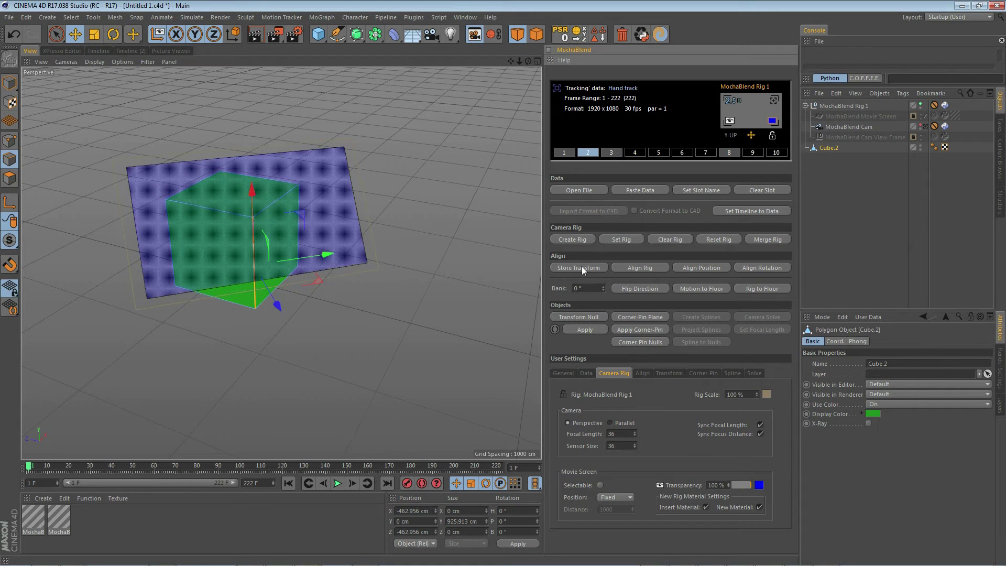
click(645, 268)
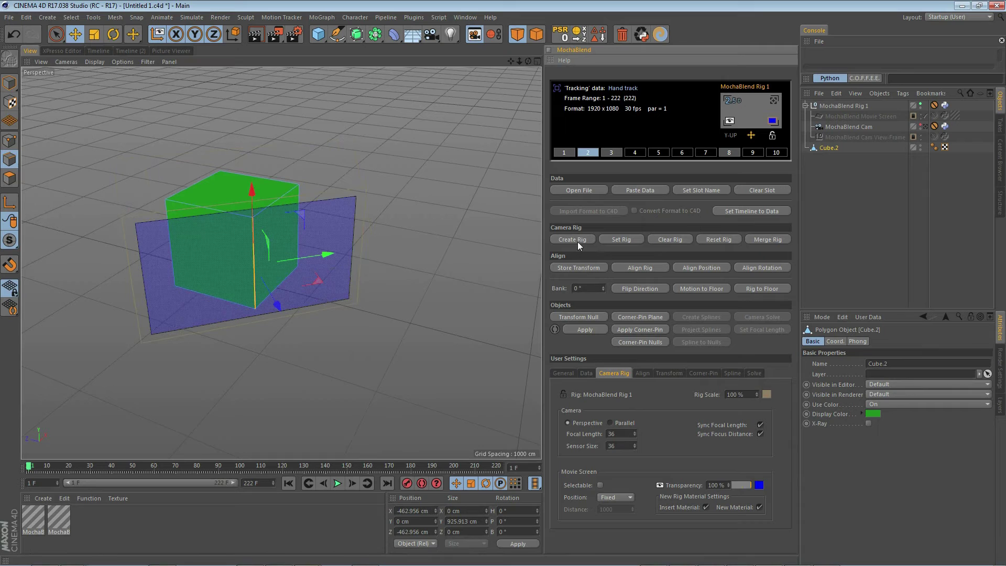
- Store the transform of the cube's top polygon and align the camera rig to that face
click(10, 179)
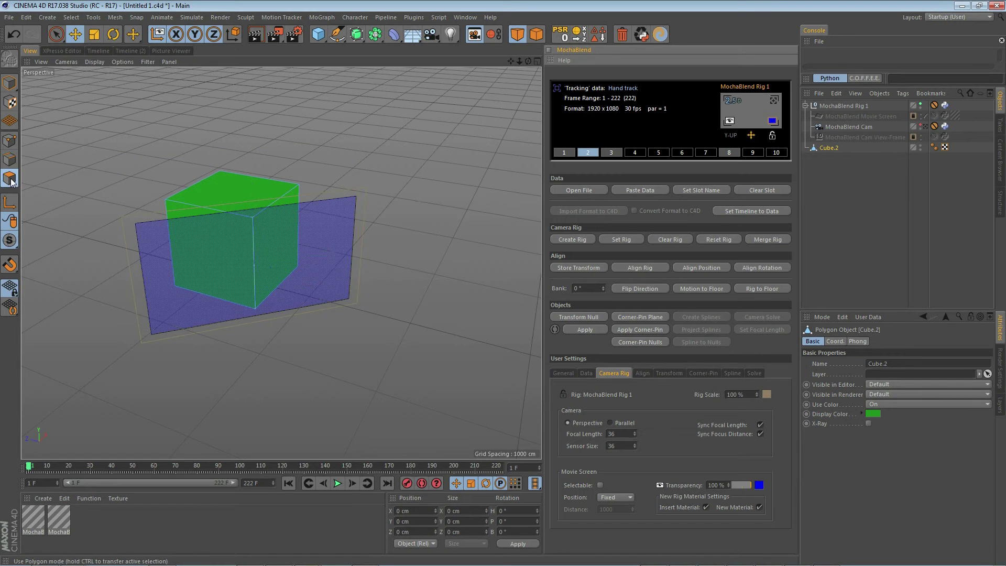
click(227, 193)
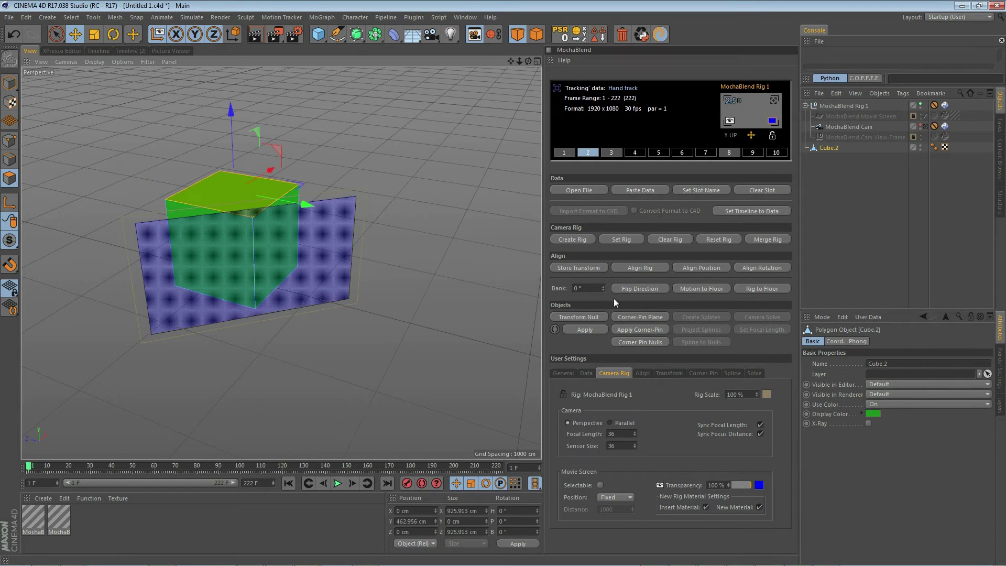
click(579, 268)
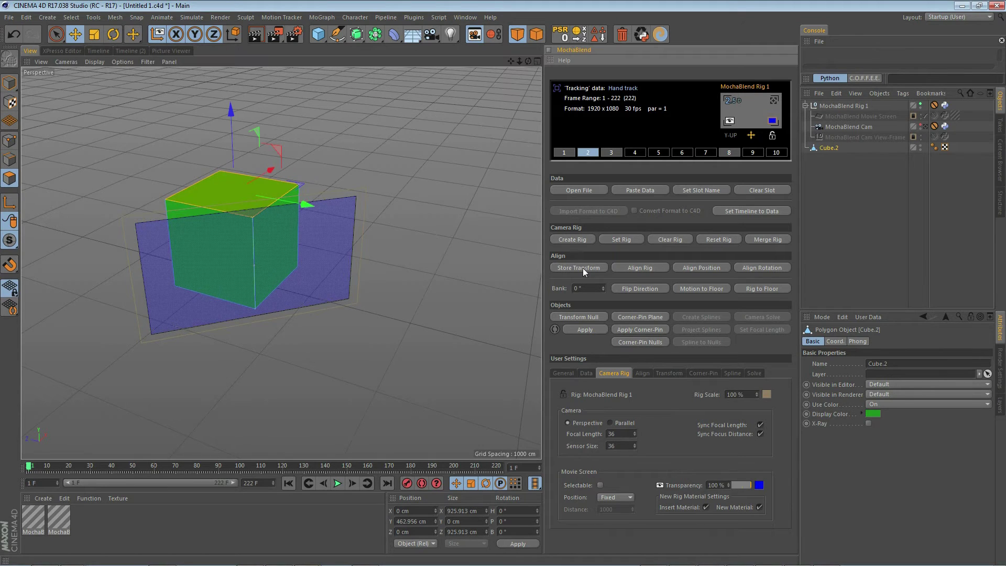
click(647, 265)
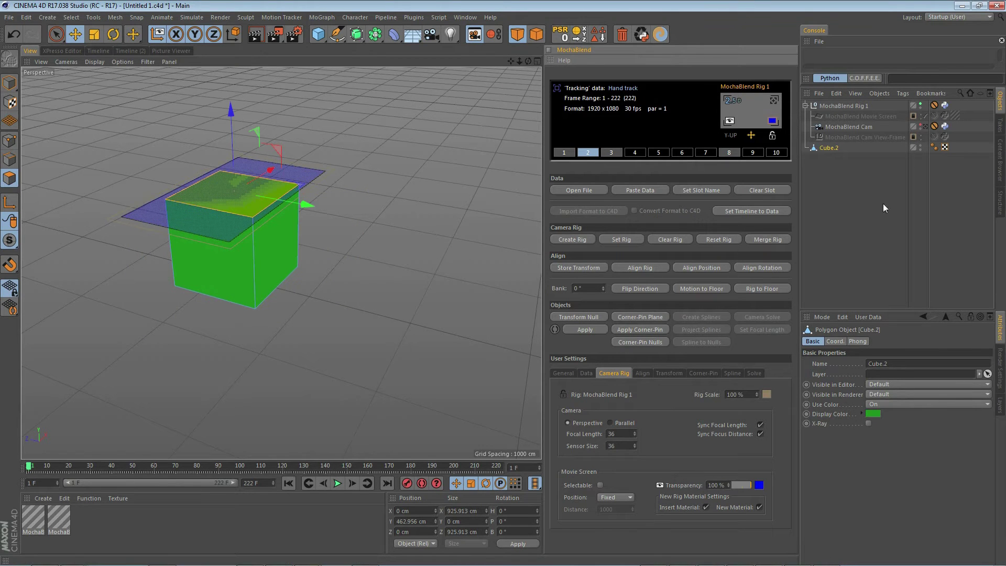
- Make MochaBlend Cam visible and realign the camera rig to the stored transform of the cube's selected corner point
click(921, 126)
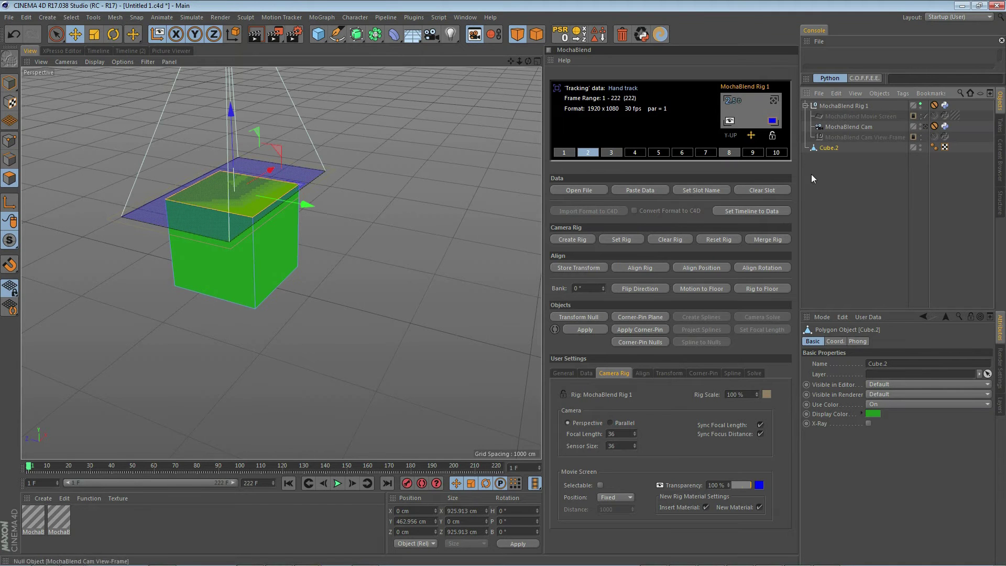
alt+drag(288, 345, 284, 319)
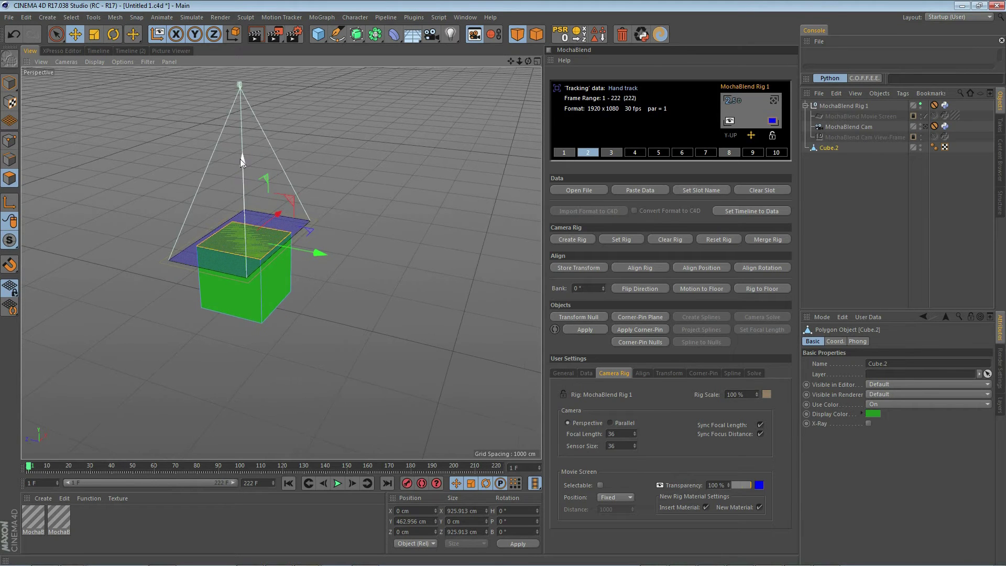
click(9, 141)
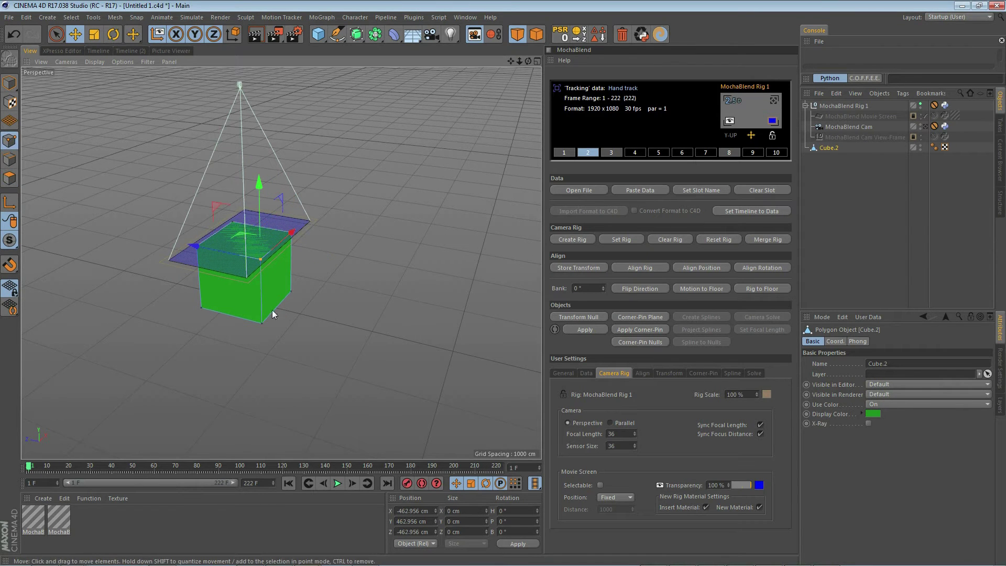
click(578, 267)
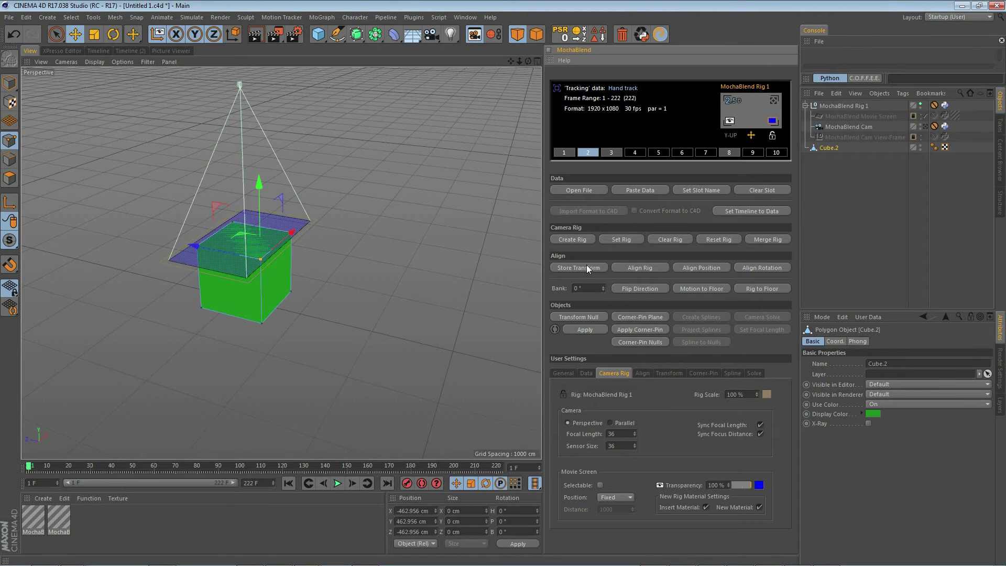
click(643, 269)
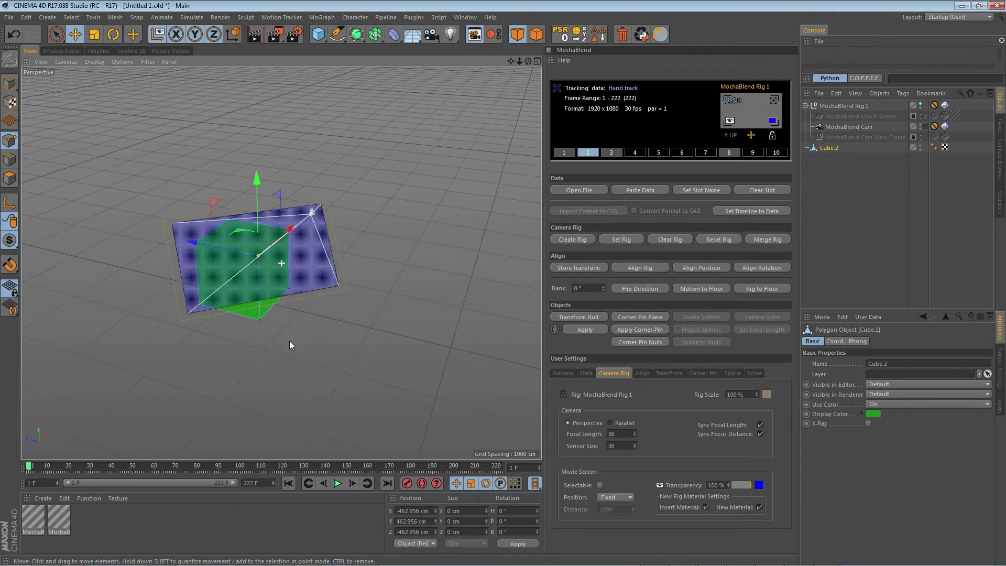
- Flip the camera rig's direction to the opposite side of its plane and flip it back
alt+drag(289, 344, 358, 350)
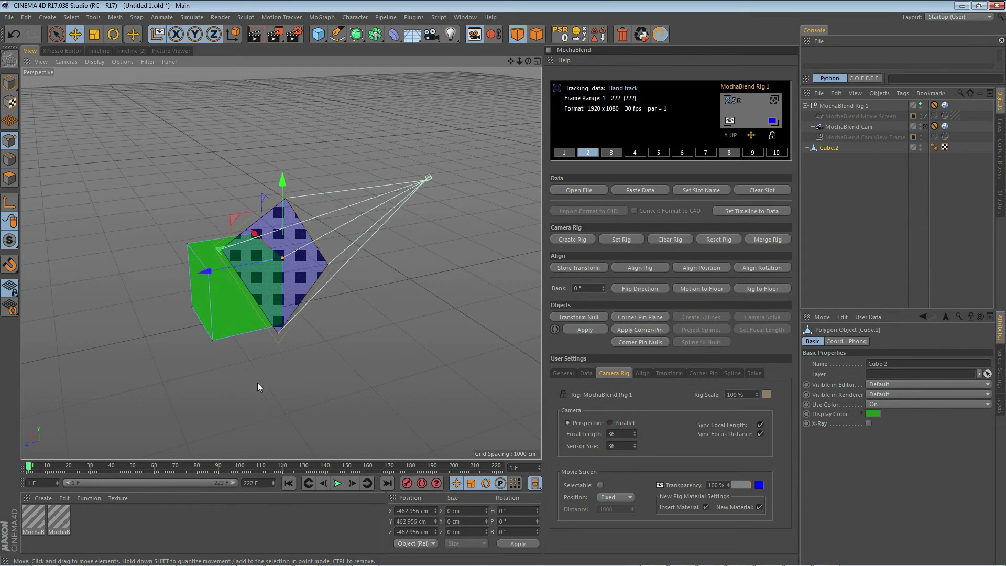
alt+drag(257, 383, 350, 363)
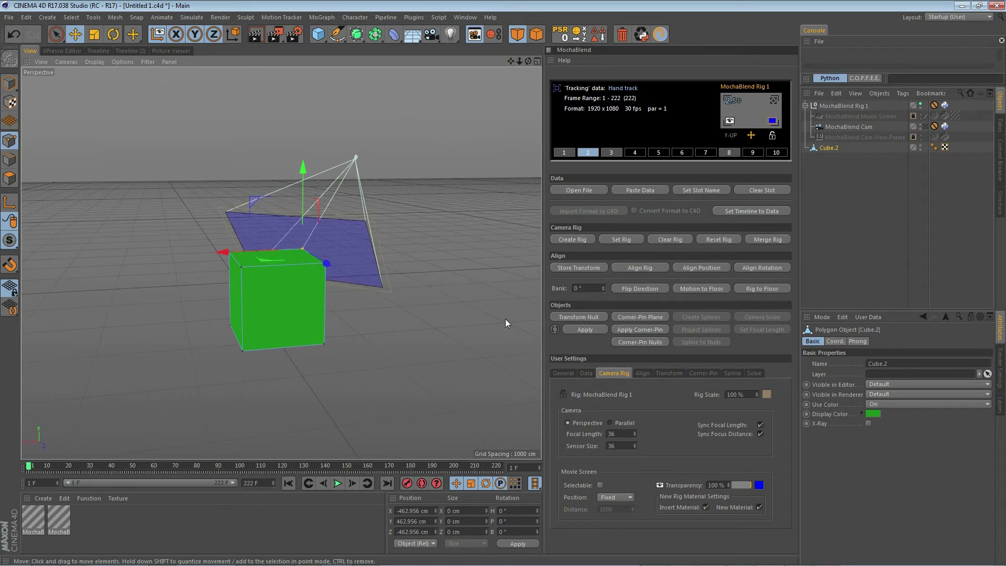
click(626, 267)
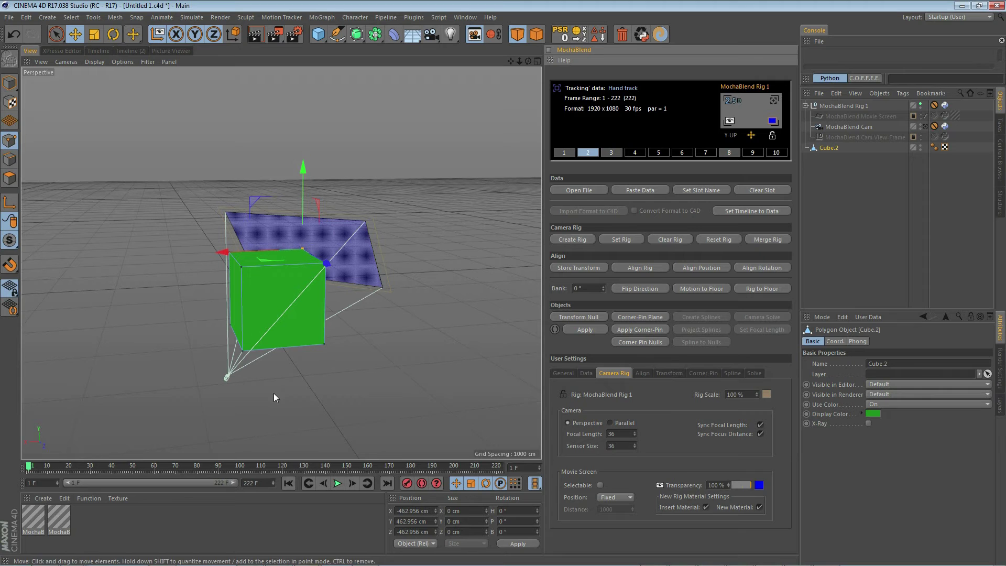
click(649, 290)
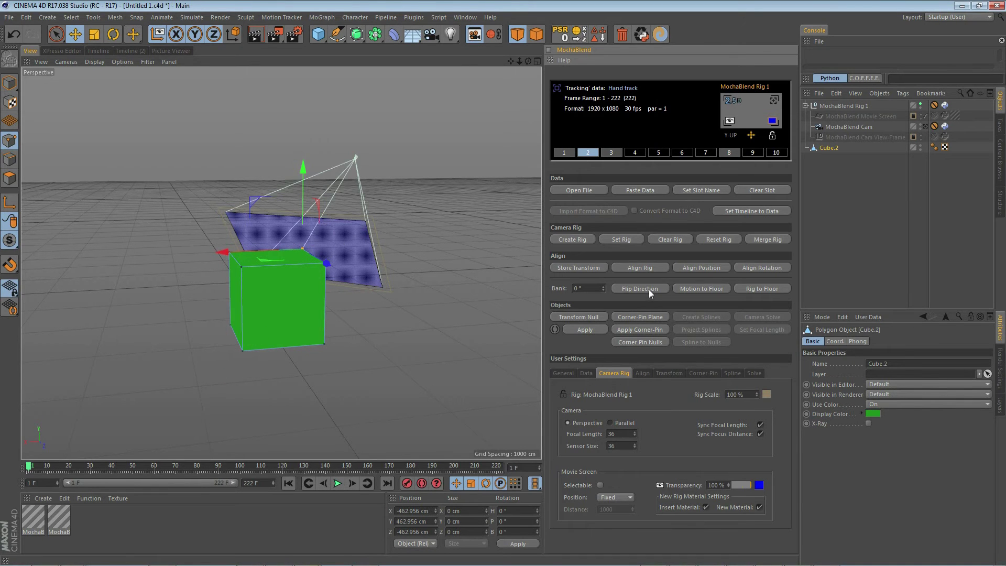
- Move MochaBlend Rig 1 along its own Z axis away from the cube, to about X -1086, Y 1575, Z 1722 cm
alt+drag(454, 330, 236, 335)
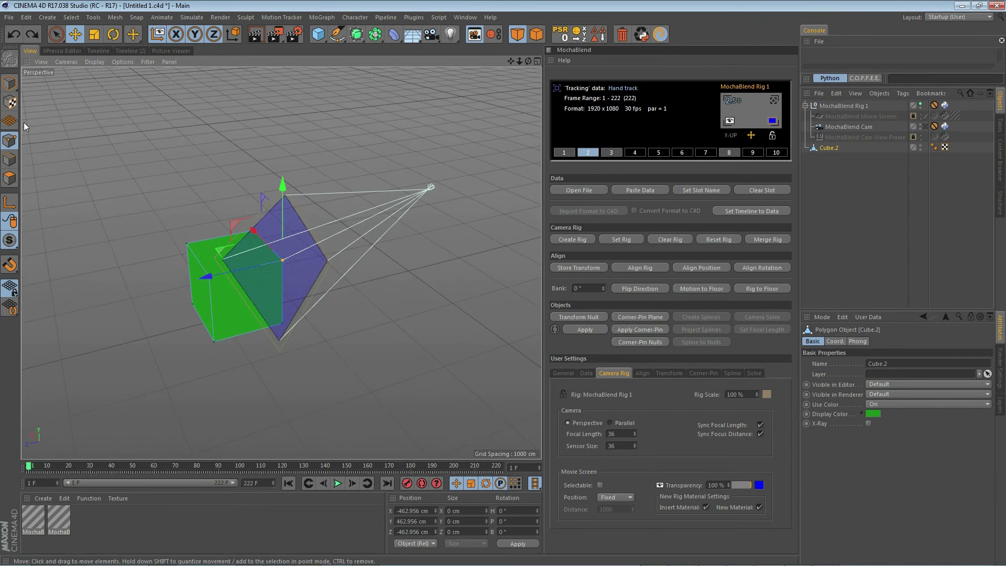
click(9, 83)
click(276, 349)
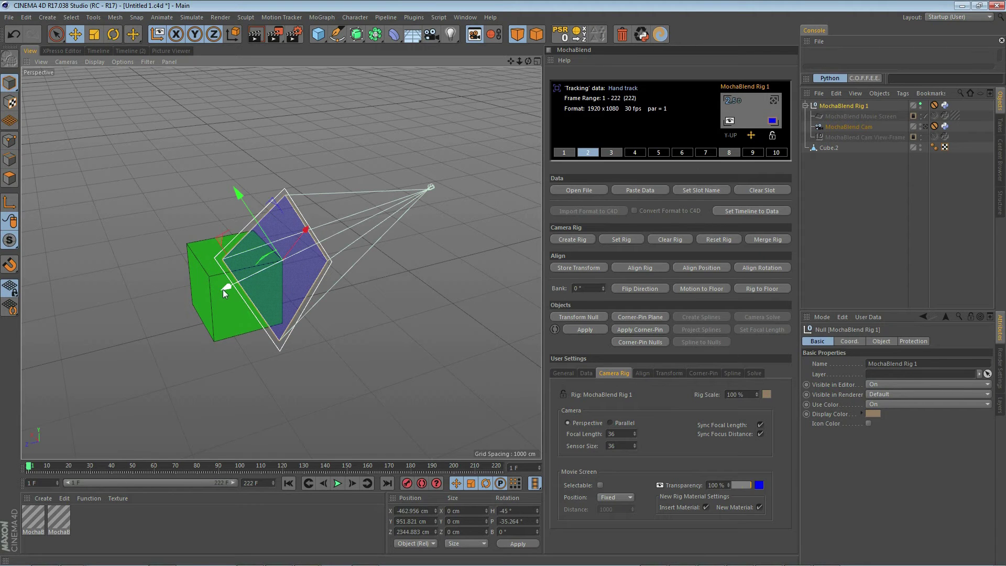
drag(225, 290, 305, 277)
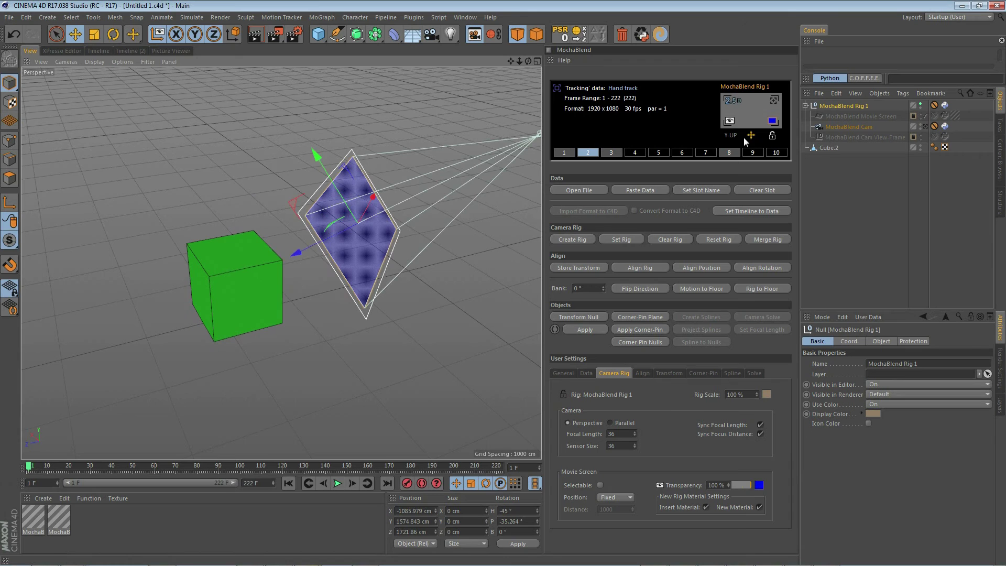
- Bank the camera rig to 2° while looking through its camera, return to the editor view and adjust the bank angle again
click(774, 102)
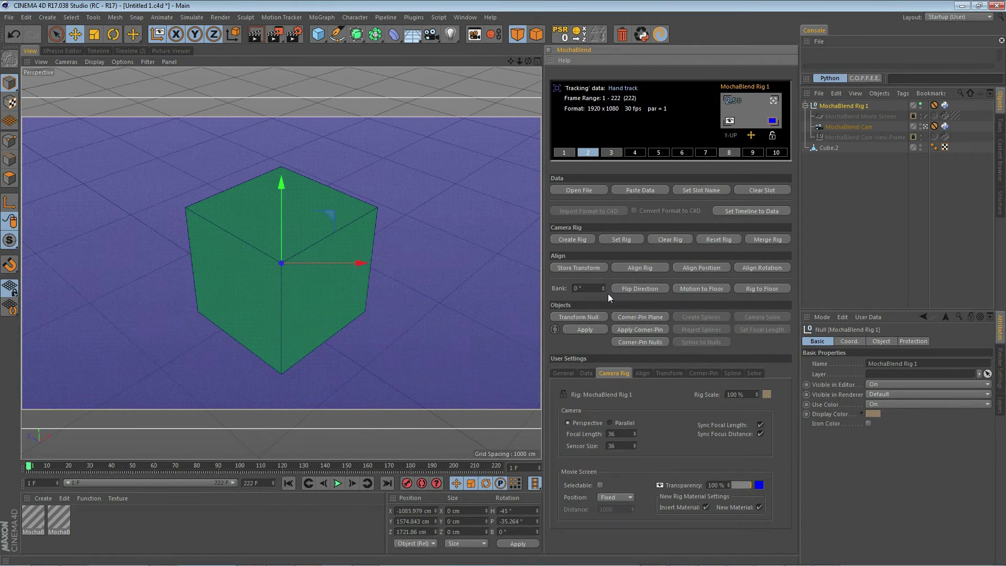
mouse_move(604, 290)
mouse_down()
mouse_move(604, 274)
mouse_move(603, 287)
mouse_up()
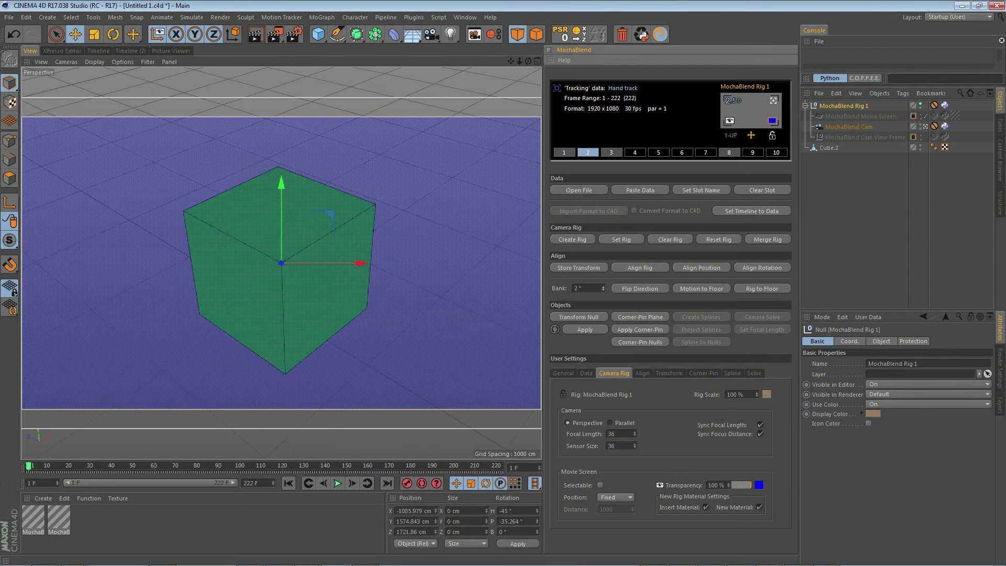
click(774, 100)
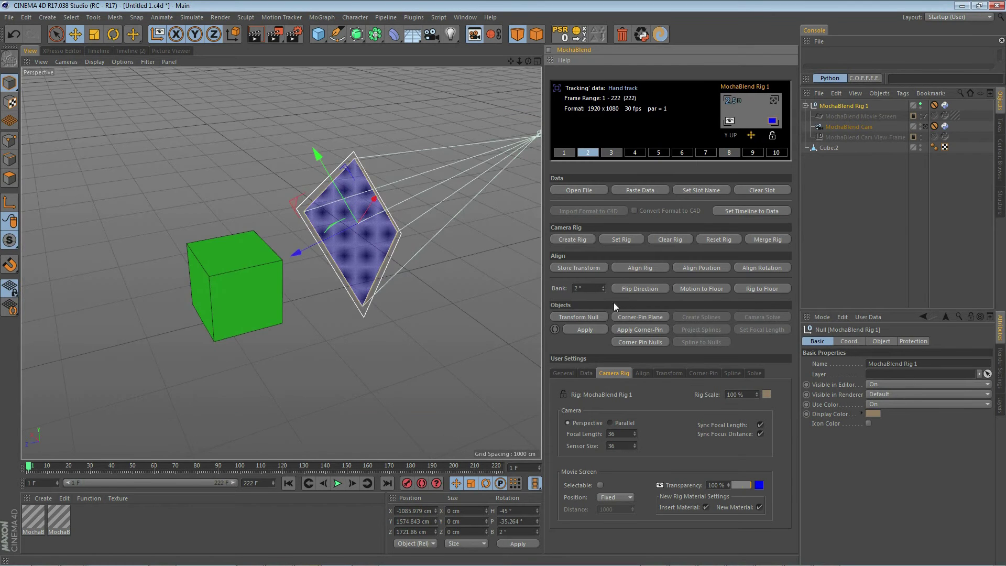
drag(605, 288, 602, 288)
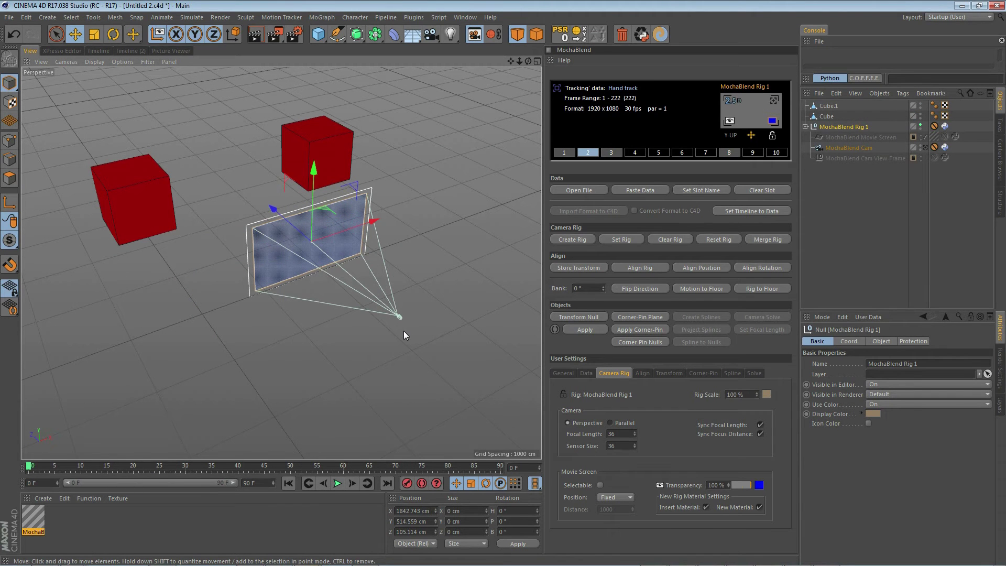
- Store the combined transform of both red cubes and align only the camera rig's position to it
click(148, 190)
shift+click(312, 156)
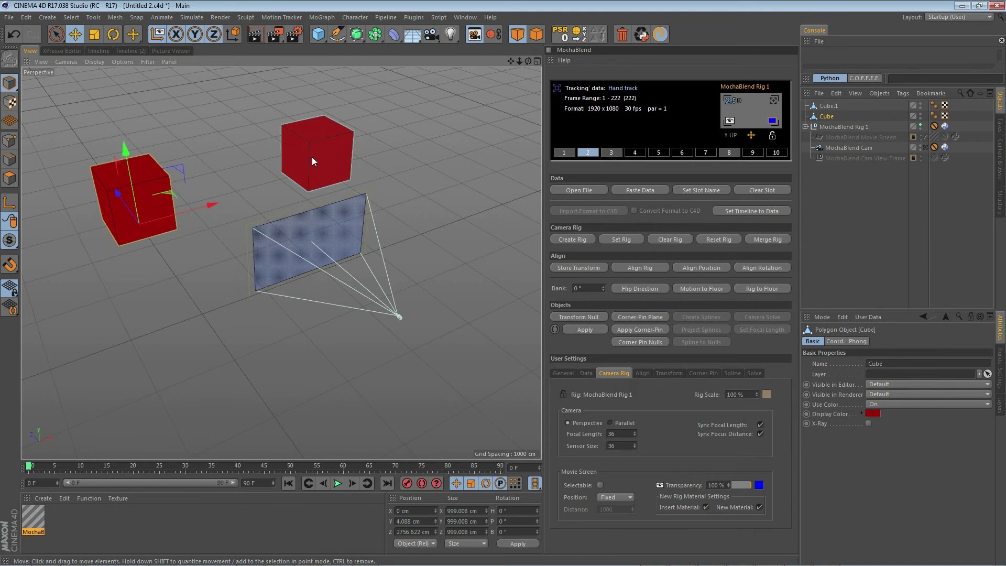
click(583, 267)
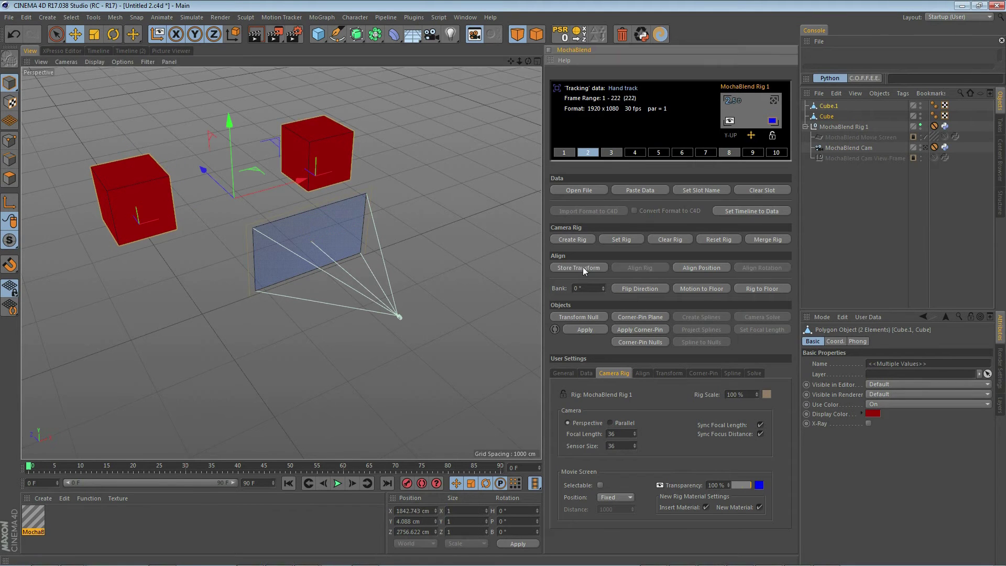
click(702, 267)
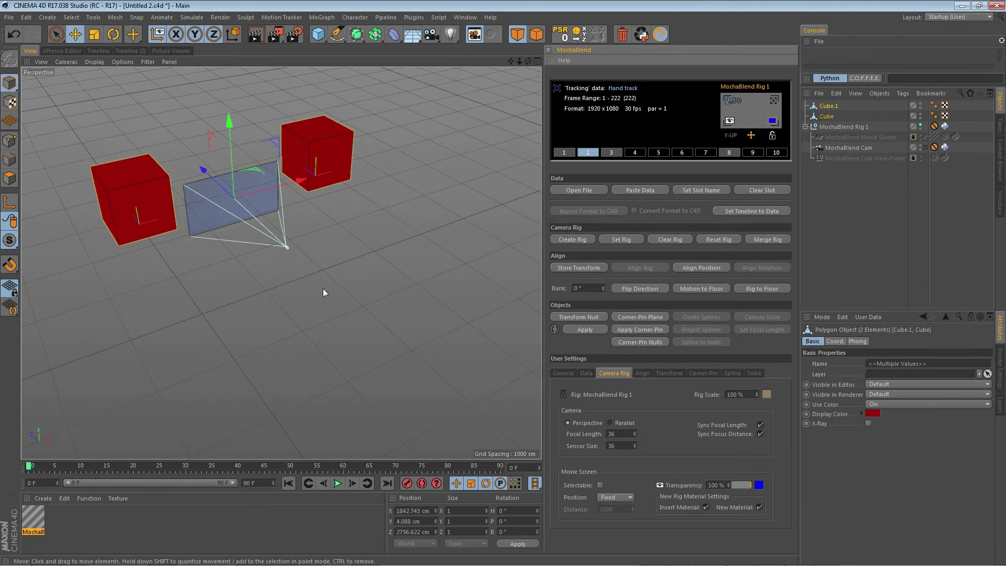
- Examine the rig's placement between the two red cubes and compare it with each cube's own axis
alt+drag(325, 290, 266, 213)
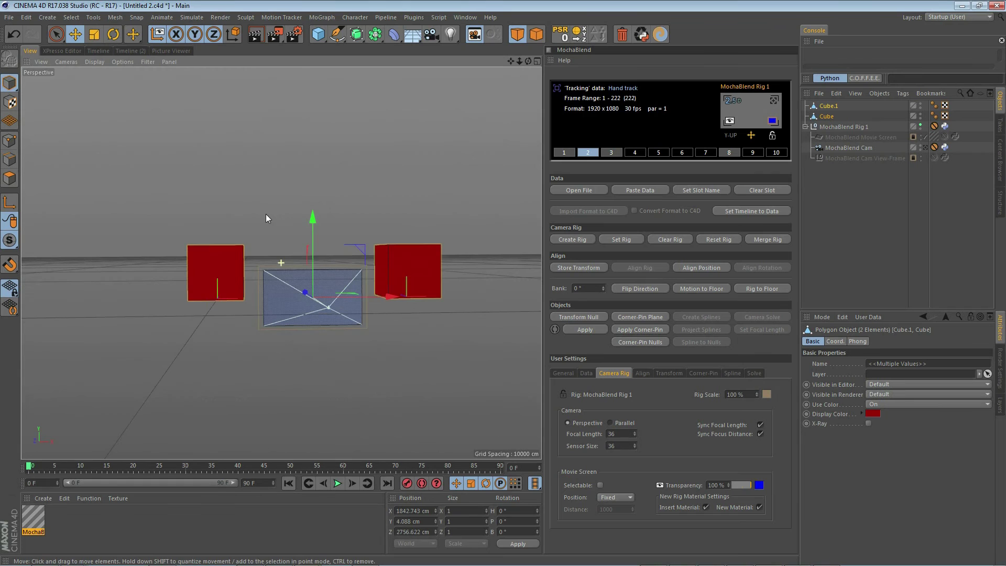
scroll(341, 300, up, 2)
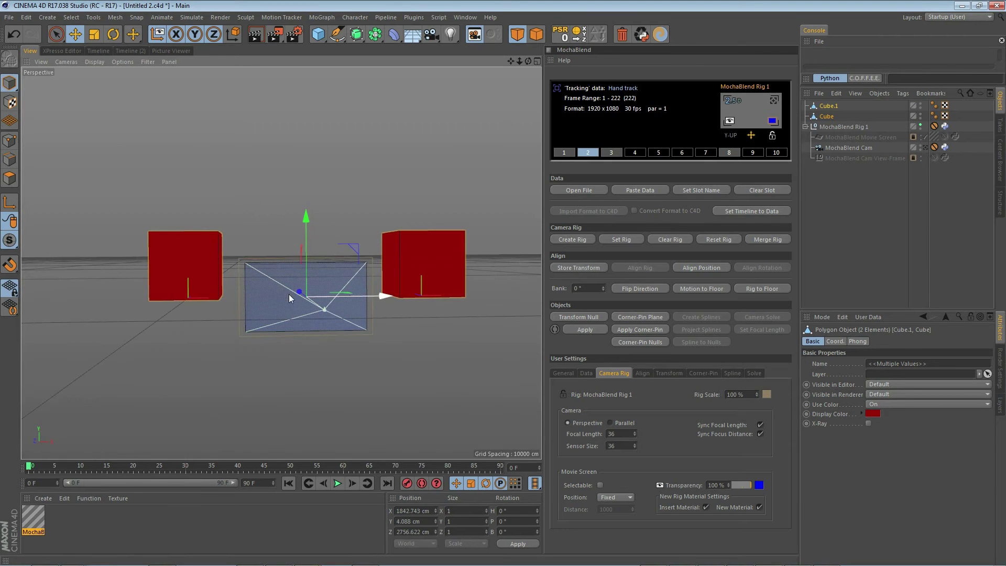
click(199, 243)
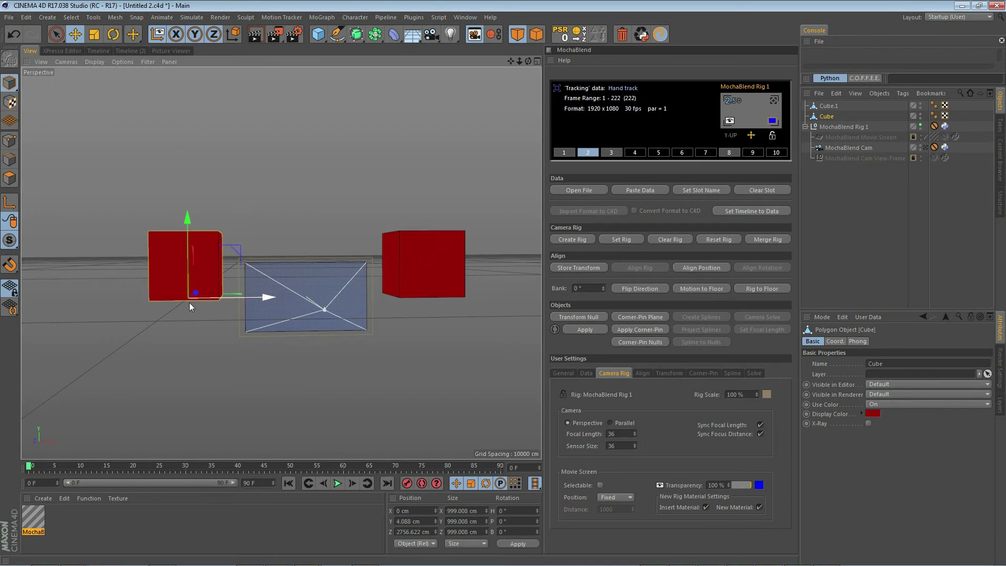
click(439, 297)
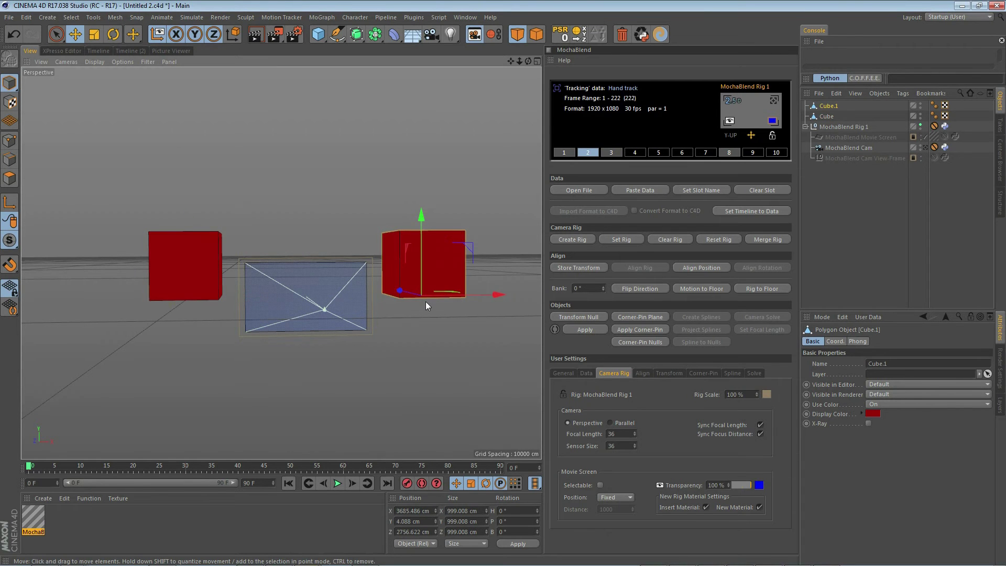
alt+drag(316, 373, 354, 407)
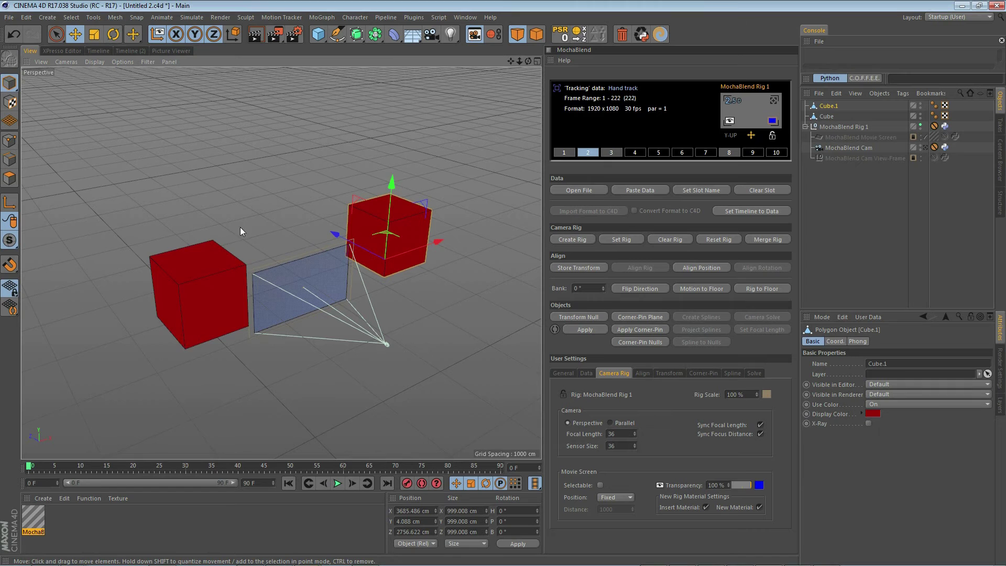
- Store the transform of one vertical edge on each red cube and align the camera rig to those two edges
shift+click(210, 250)
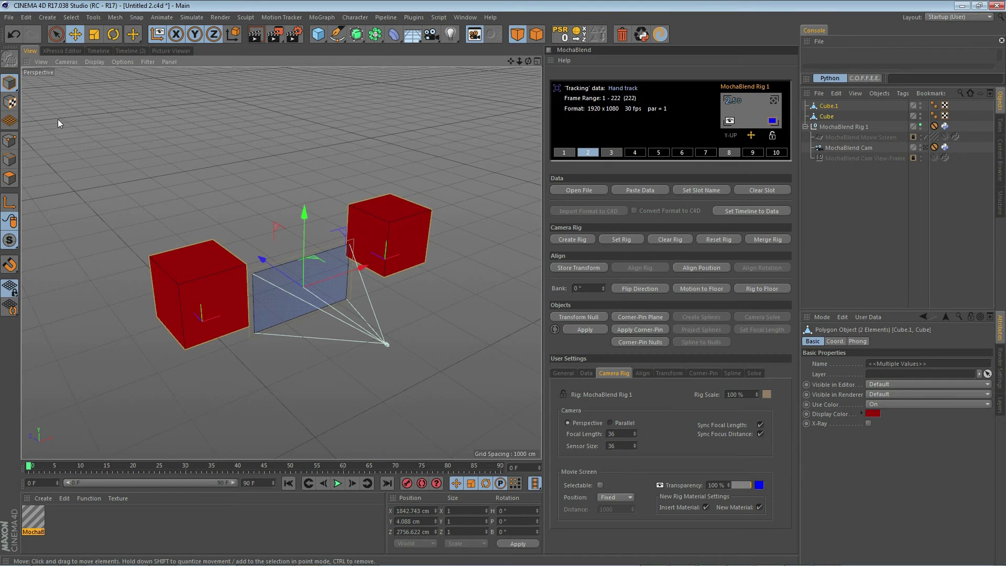
click(10, 159)
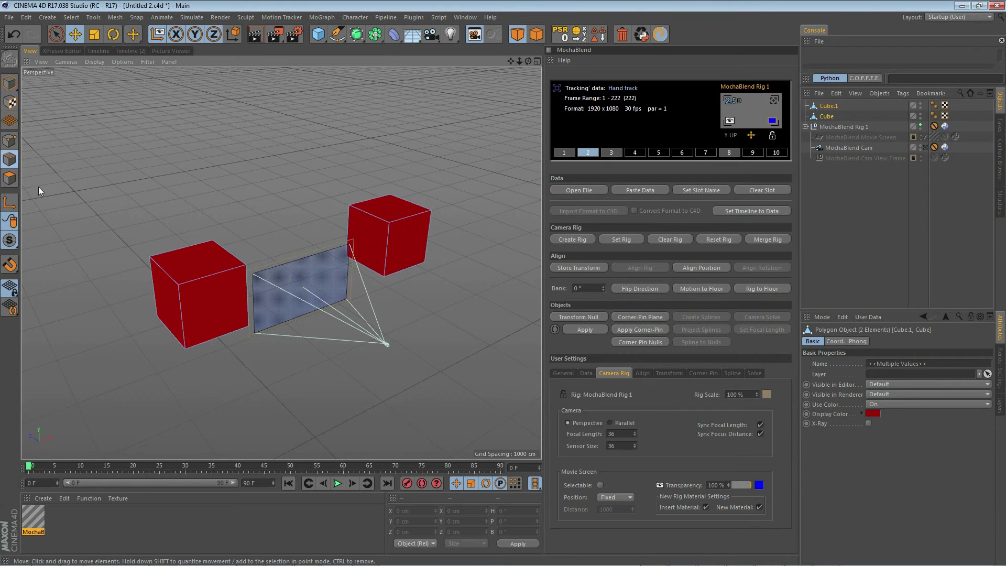
click(248, 283)
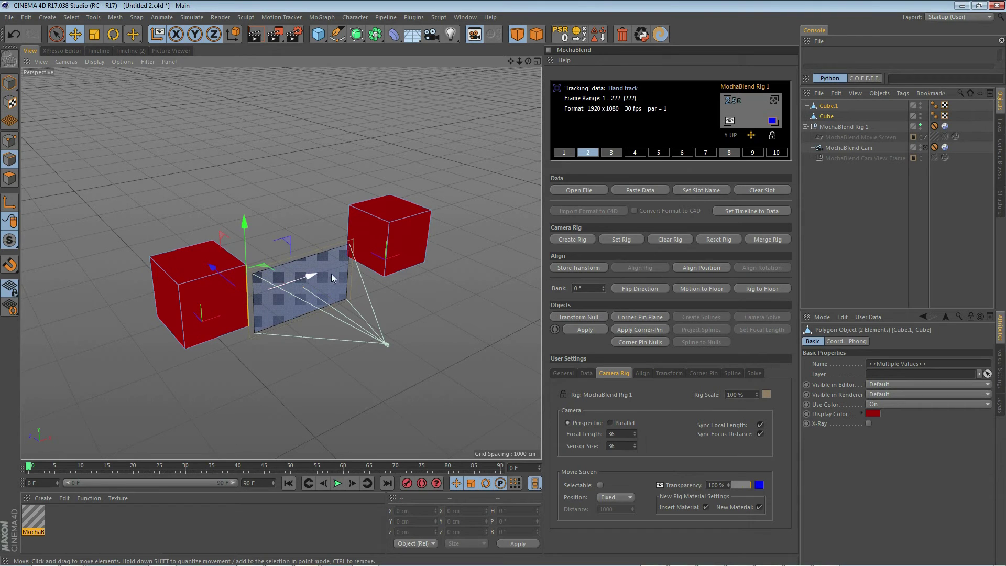
shift+click(389, 236)
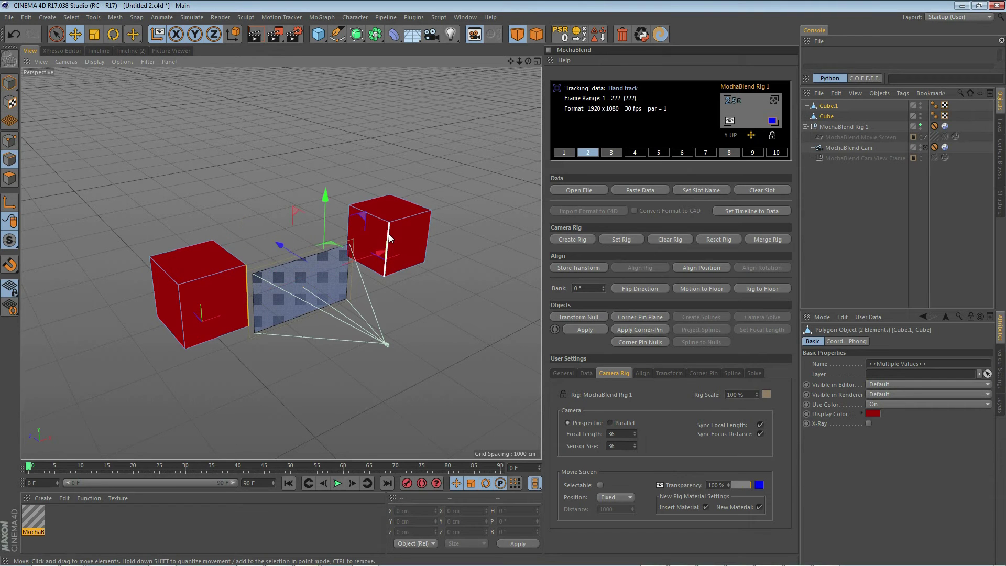
click(581, 267)
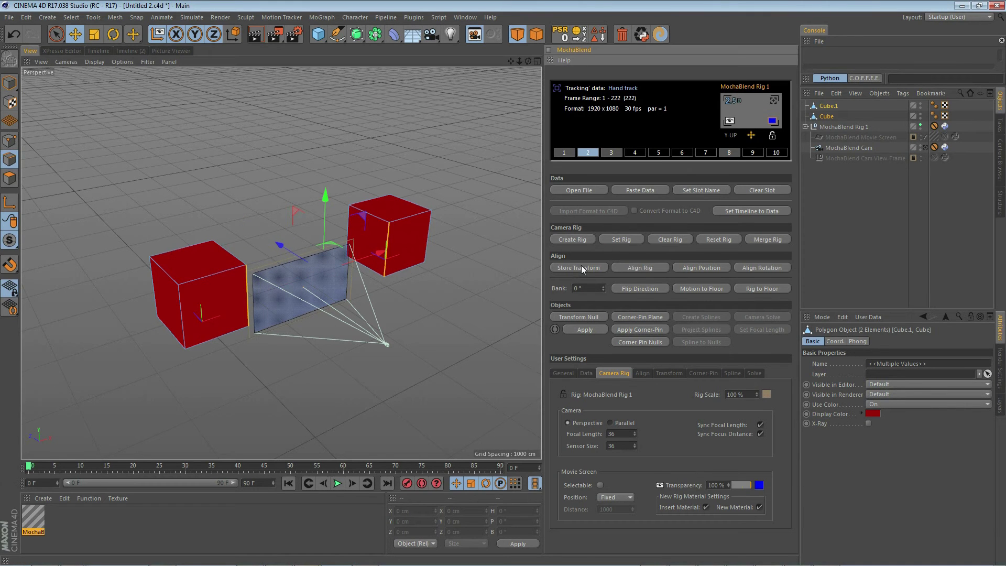
click(640, 268)
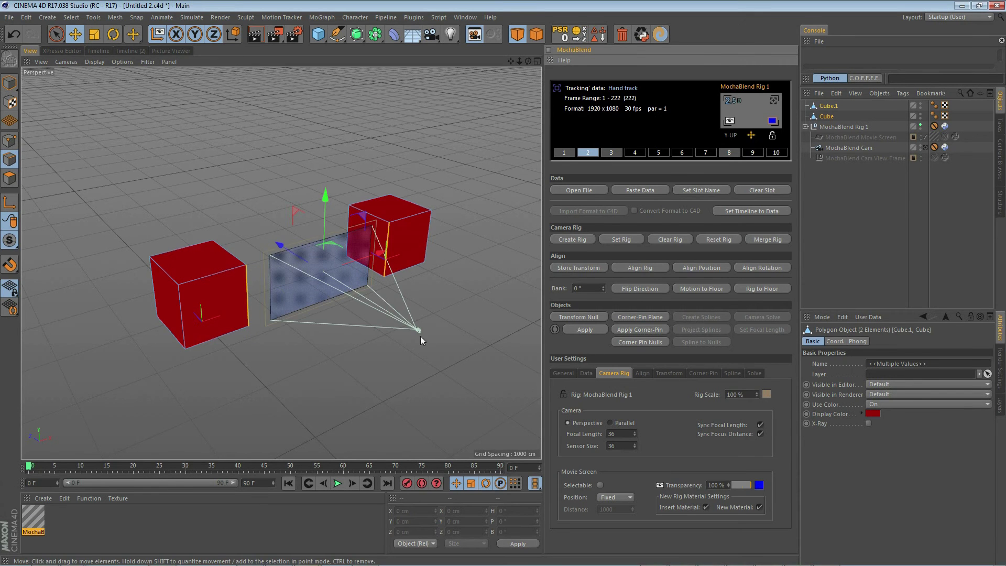
alt+drag(408, 343, 417, 325)
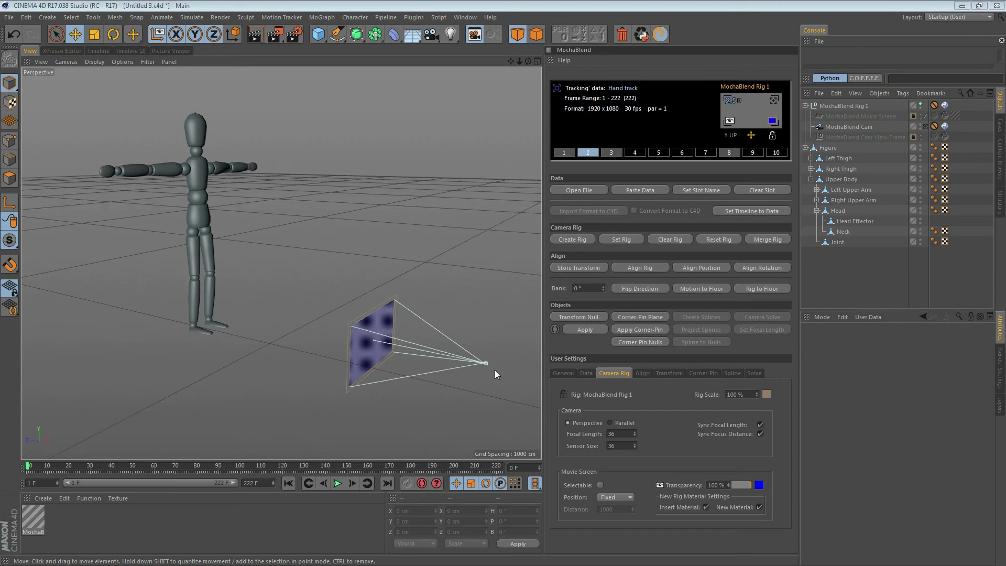
- Store the transform of a single polygon on the side of the figure's head and align the camera rig to it
click(199, 132)
scroll(194, 108, up, 3)
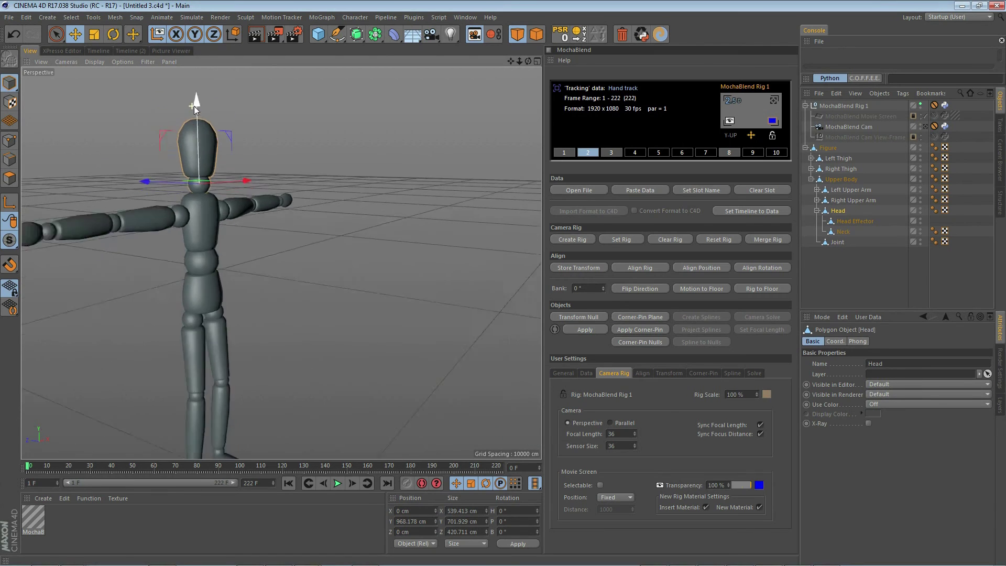
scroll(195, 108, up, 1)
click(10, 178)
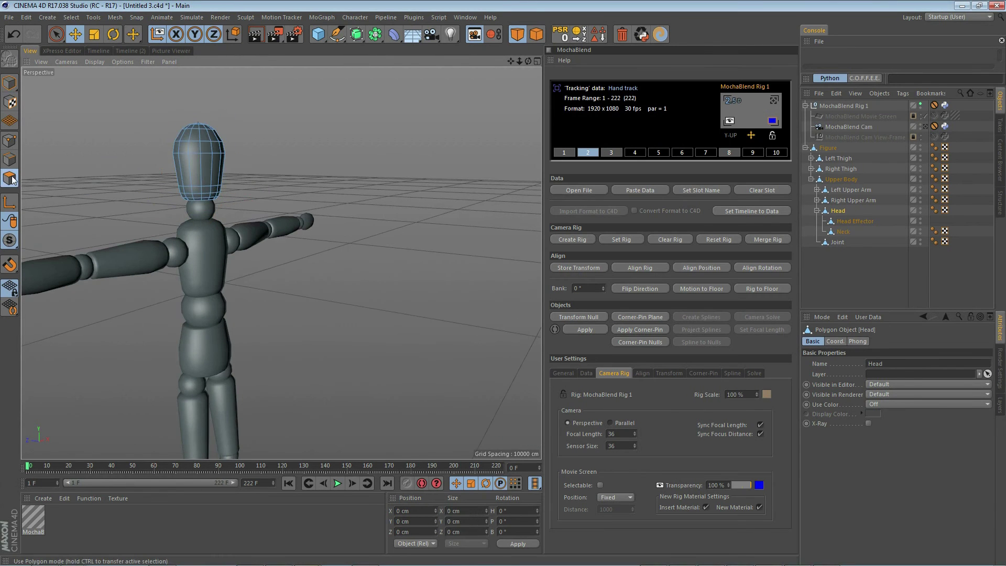
click(219, 148)
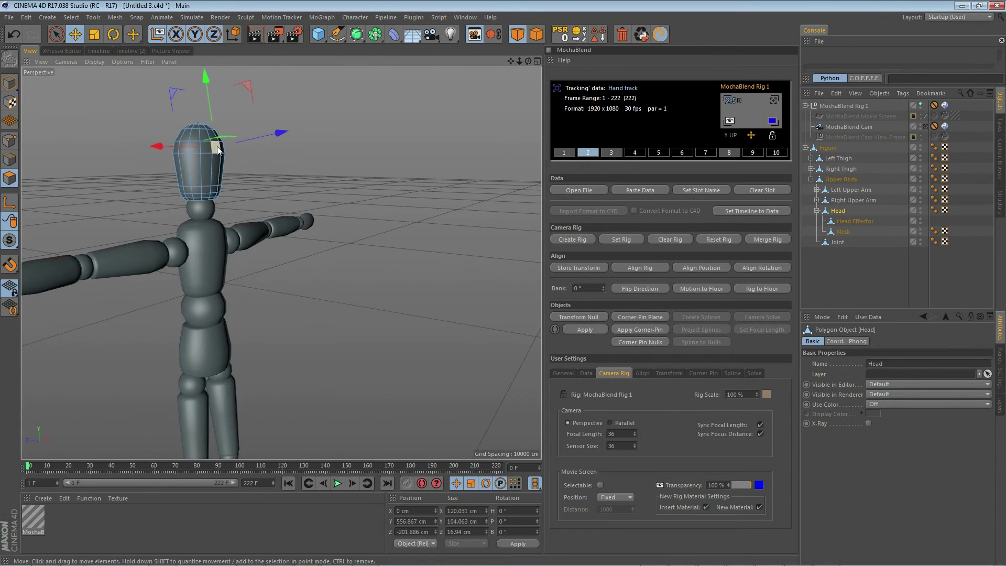
click(586, 267)
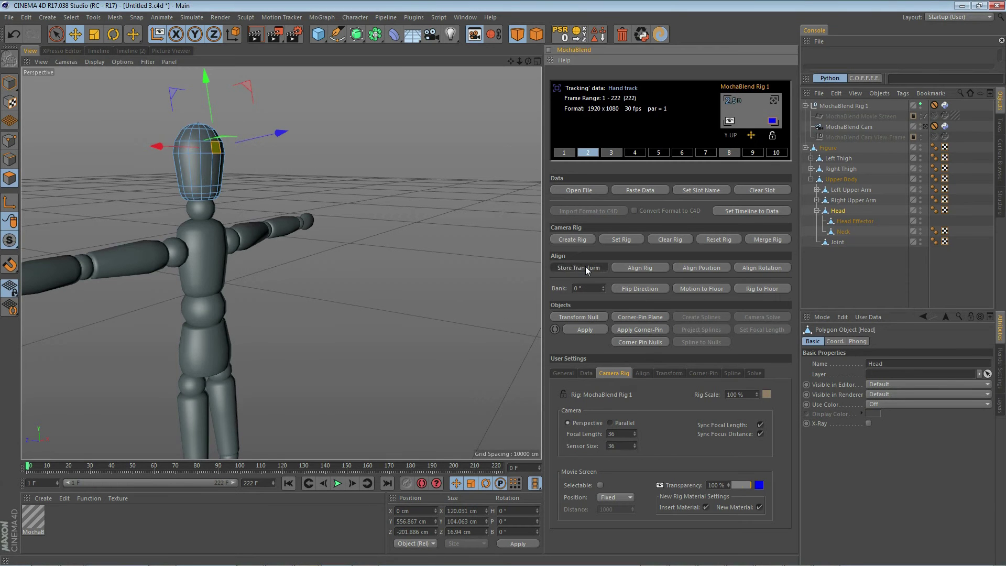
click(648, 269)
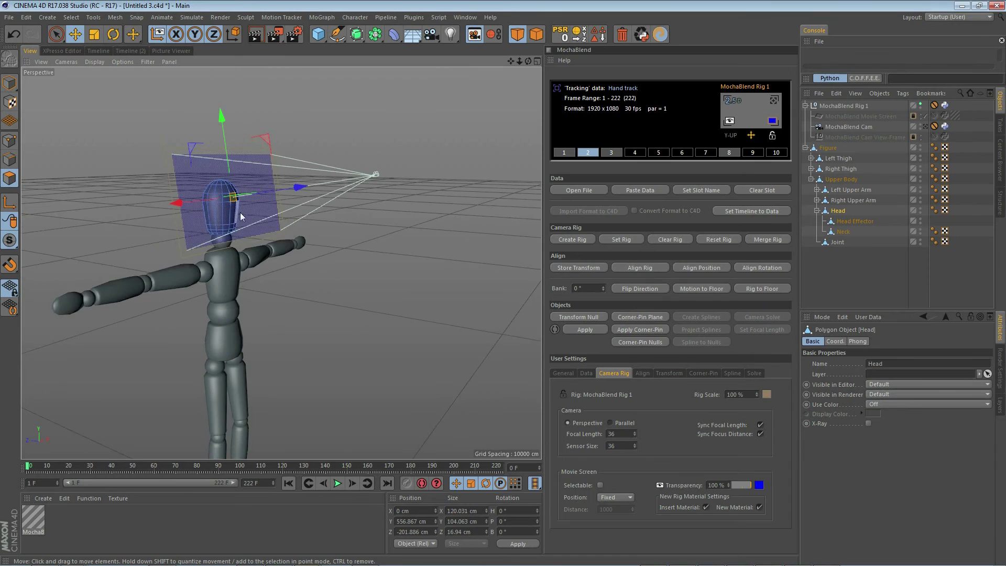
- Move MochaBlend Rig 1 along its own Z axis away from the head, to about Y 4707, Z 207 cm
scroll(240, 213, up, 5)
alt+drag(215, 262, 105, 225)
scroll(99, 218, down, 3)
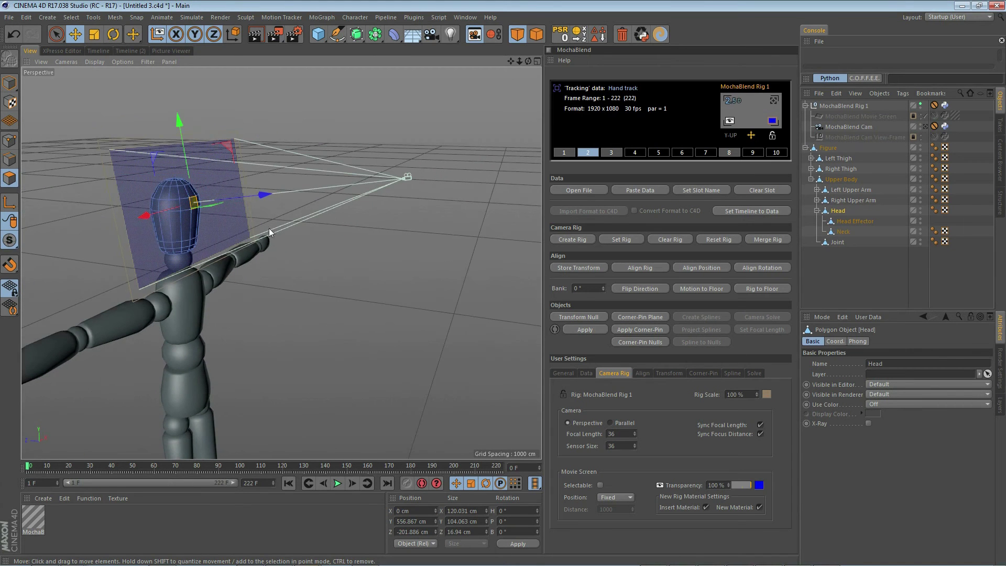
click(120, 140)
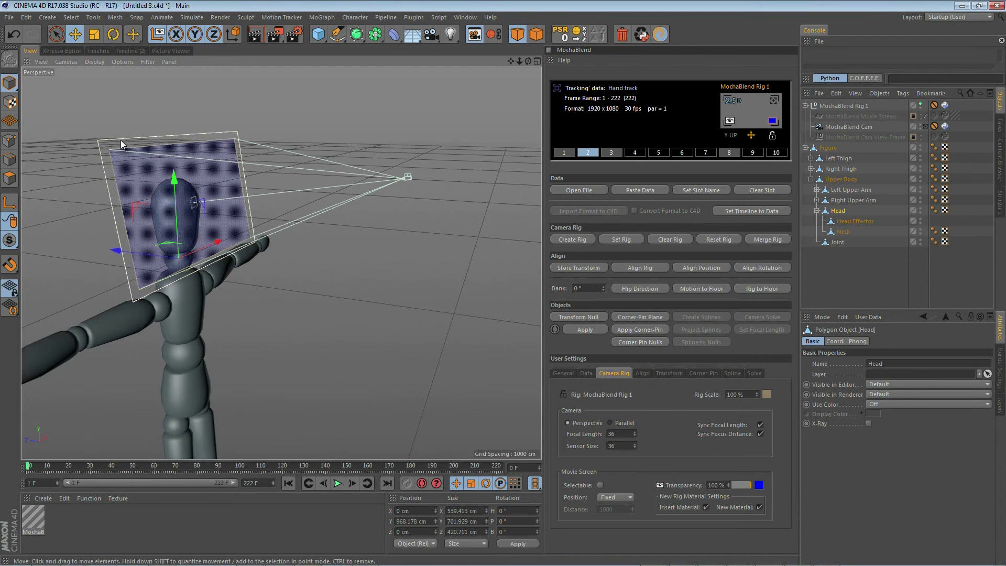
drag(137, 208, 284, 210)
scroll(141, 225, down, 5)
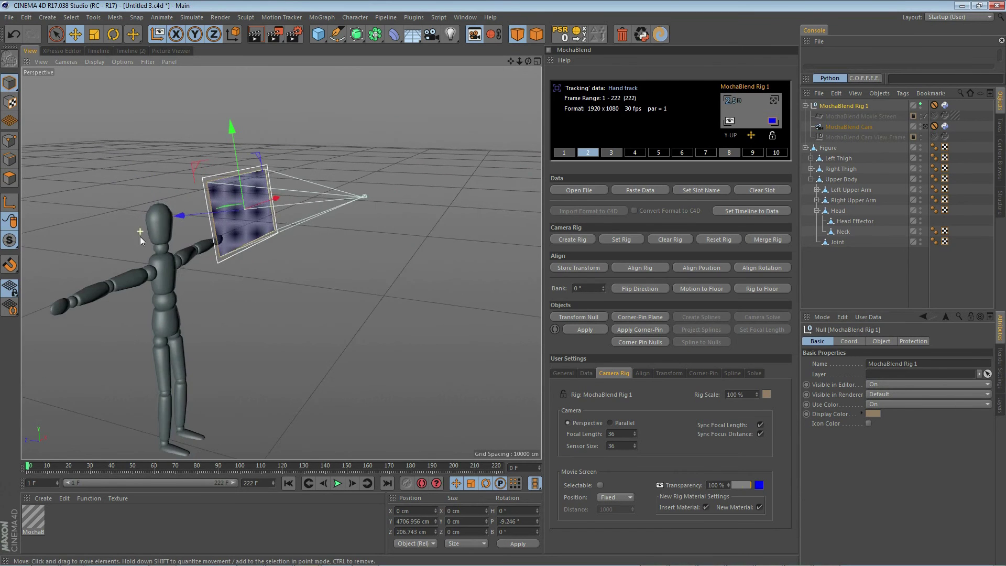
- Create a Transform Null from the Hand track data in the camera rig and set the timeline to frame 1
alt+drag(257, 302, 269, 319)
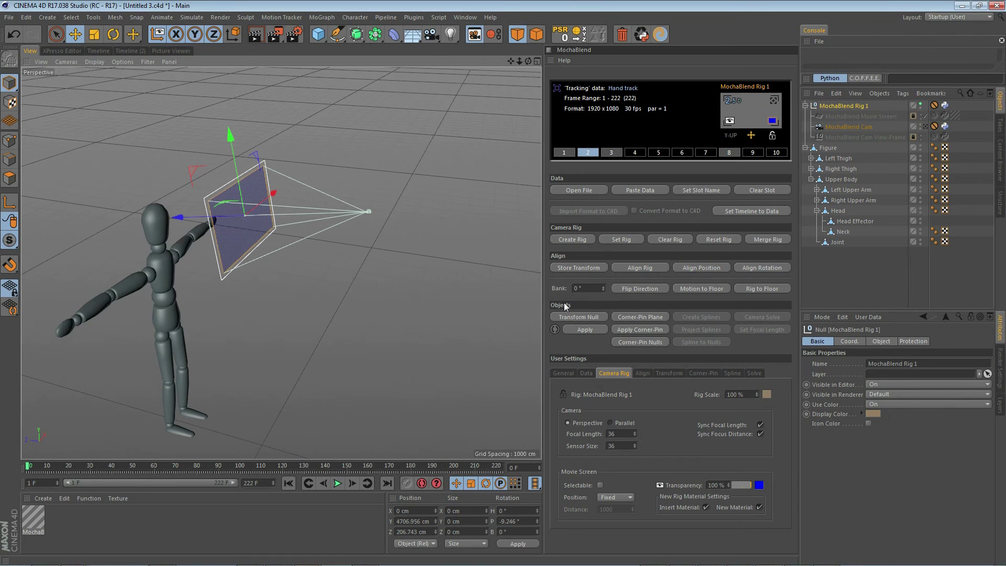
click(581, 317)
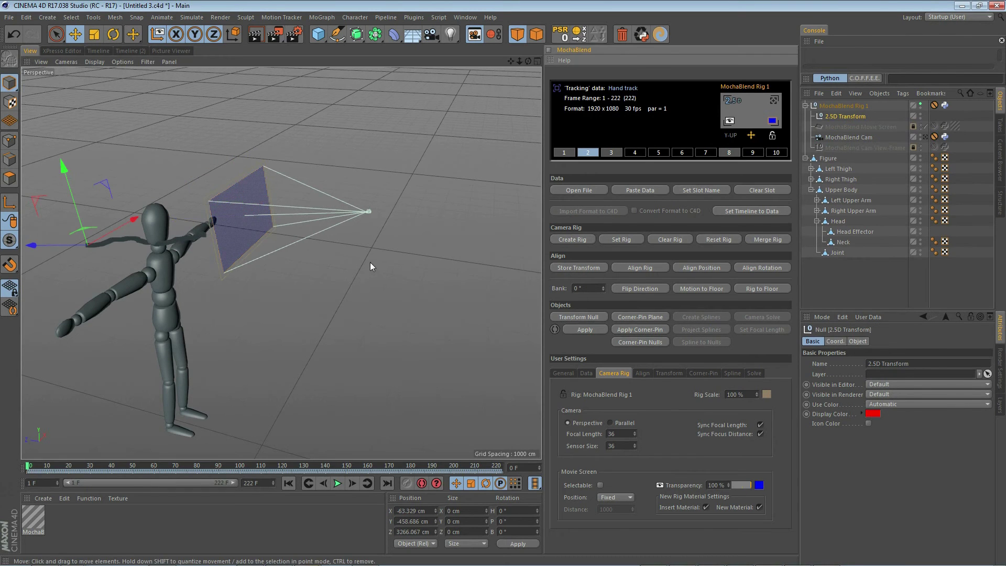
mouse_move(31, 468)
mouse_down()
mouse_move(210, 465)
mouse_move(27, 474)
mouse_up()
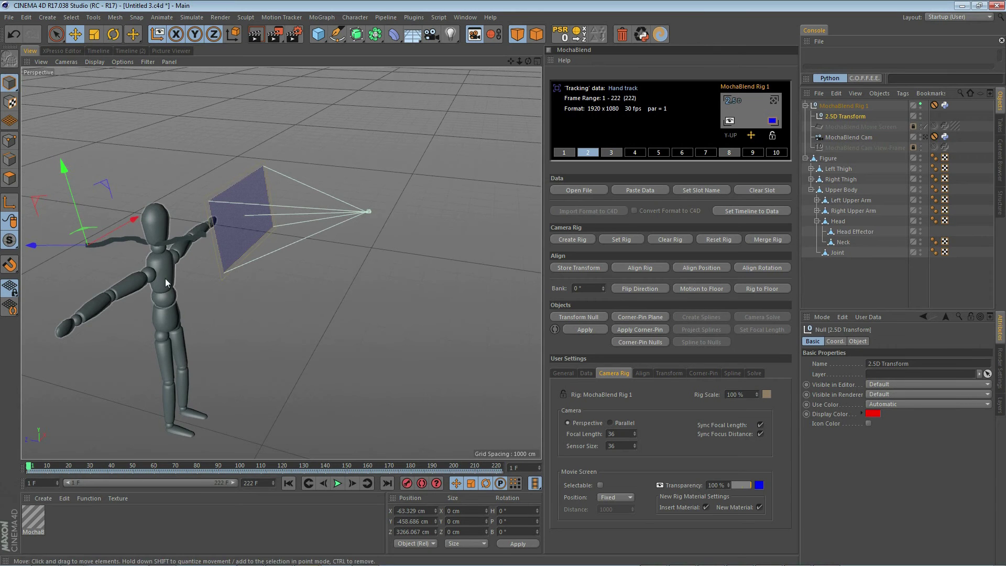
- Realign the camera rig to the stored head polygon transform and compare the 2.5D Transform null with that polygon in polygon mode
click(640, 266)
scroll(164, 217, up, 6)
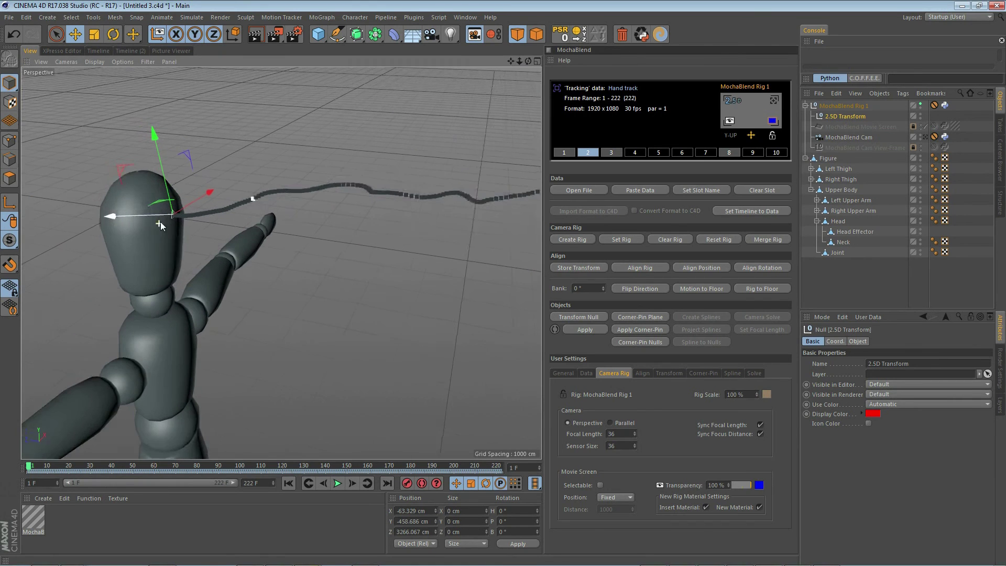
scroll(169, 219, up, 5)
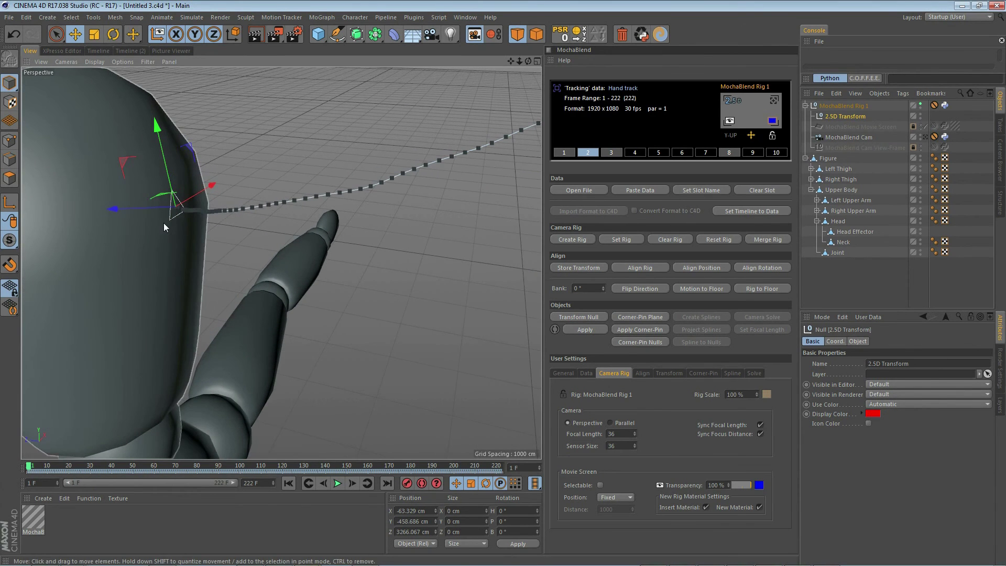
mouse_move(166, 221)
alt+mouse_down()
mouse_move(199, 210)
mouse_move(159, 228)
alt+mouse_up()
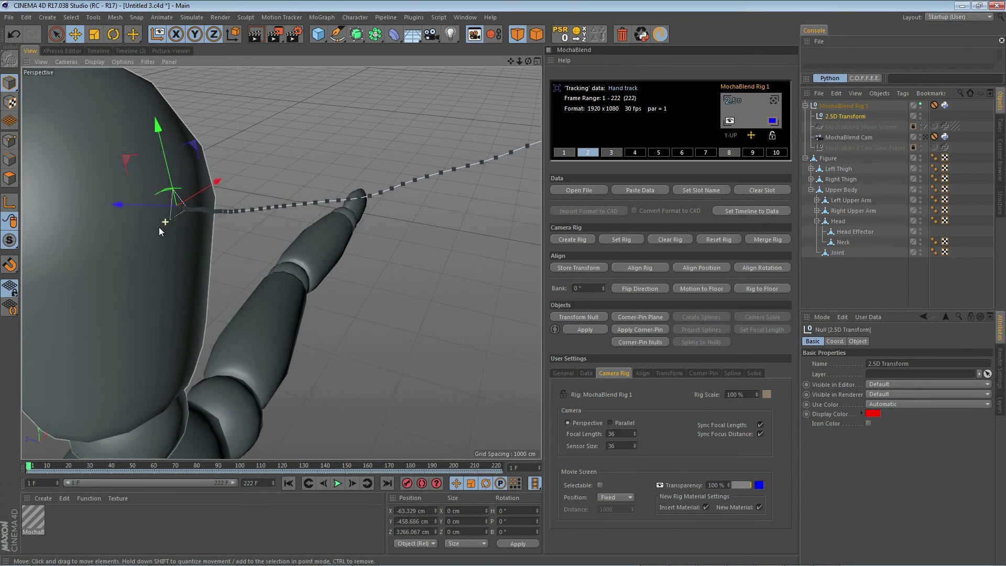
shift+click(157, 273)
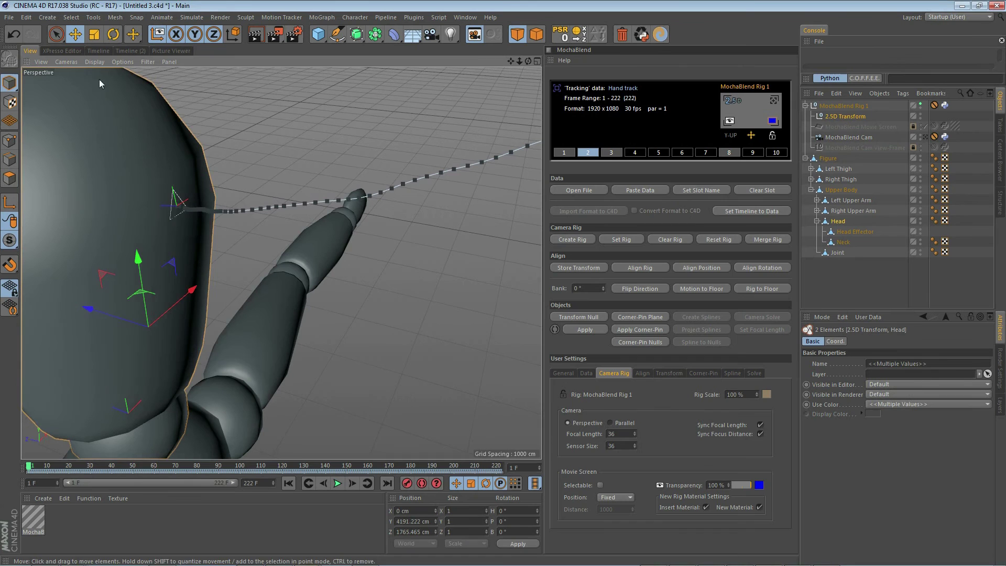
click(10, 178)
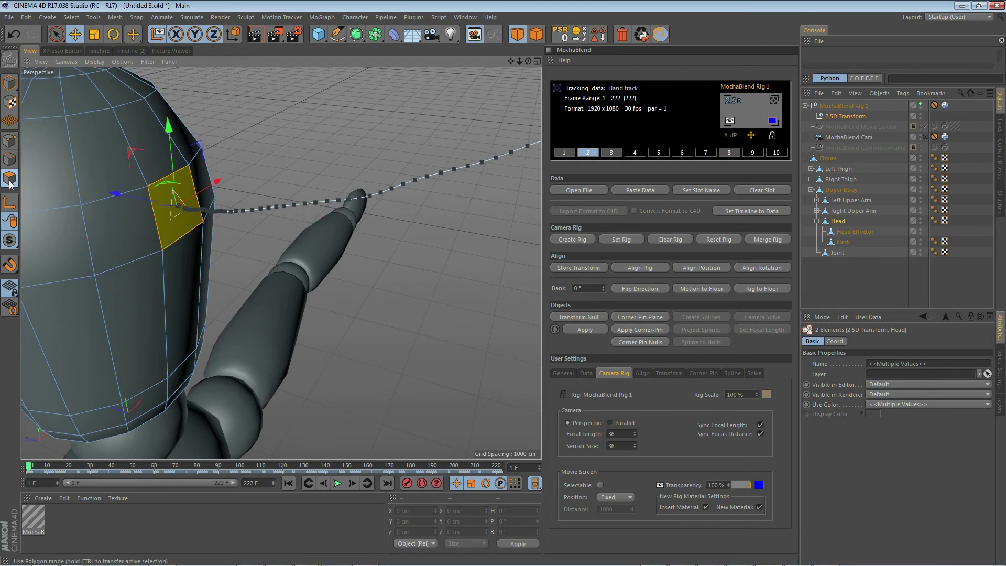
scroll(155, 207, up, 2)
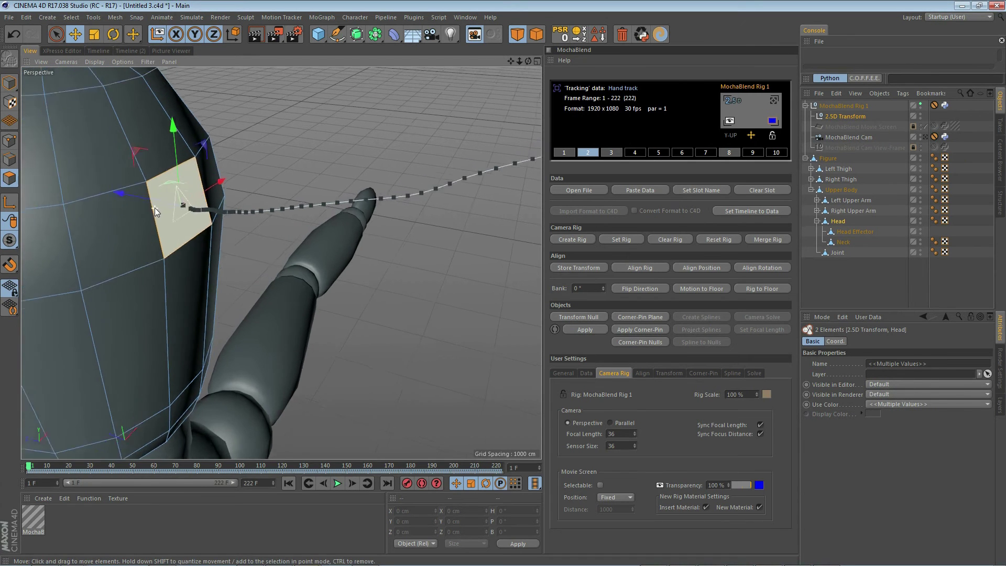
alt+drag(170, 256, 200, 228)
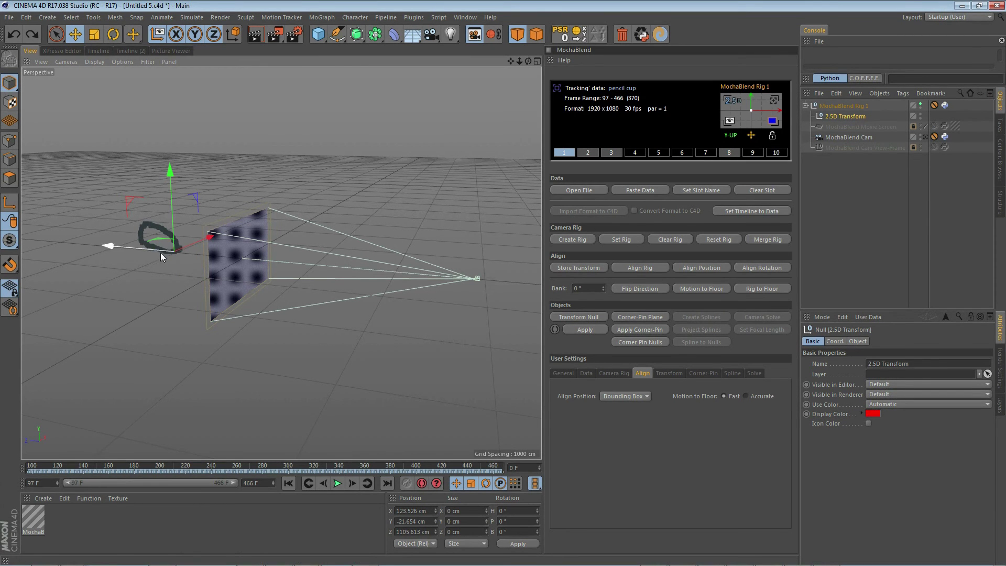
- Align the pencil cup track's 2.5D Transform motion path to the floor with Motion to Floor in Fast mode
scroll(152, 236, up, 2)
scroll(152, 229, up, 3)
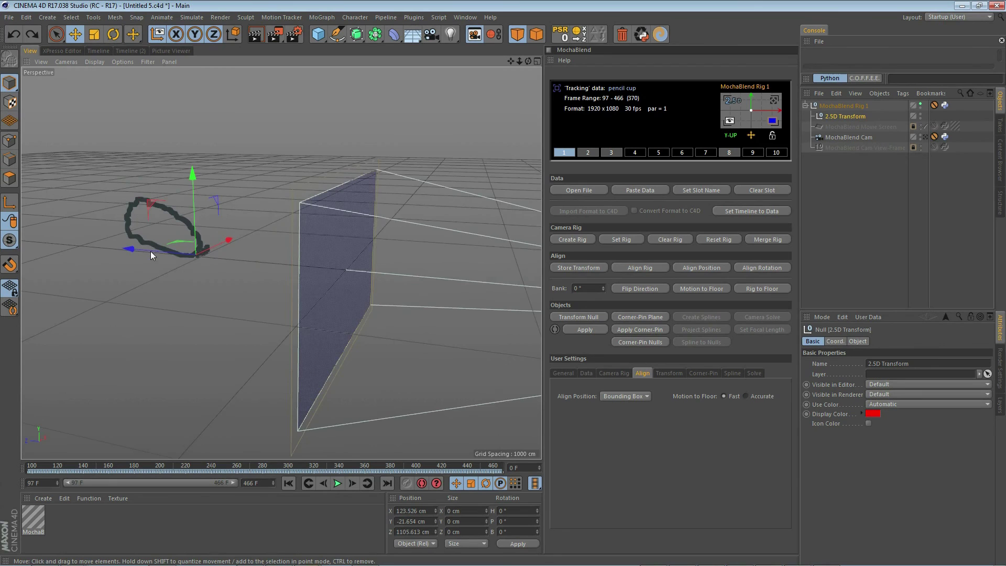
scroll(147, 265, up, 3)
scroll(152, 259, down, 6)
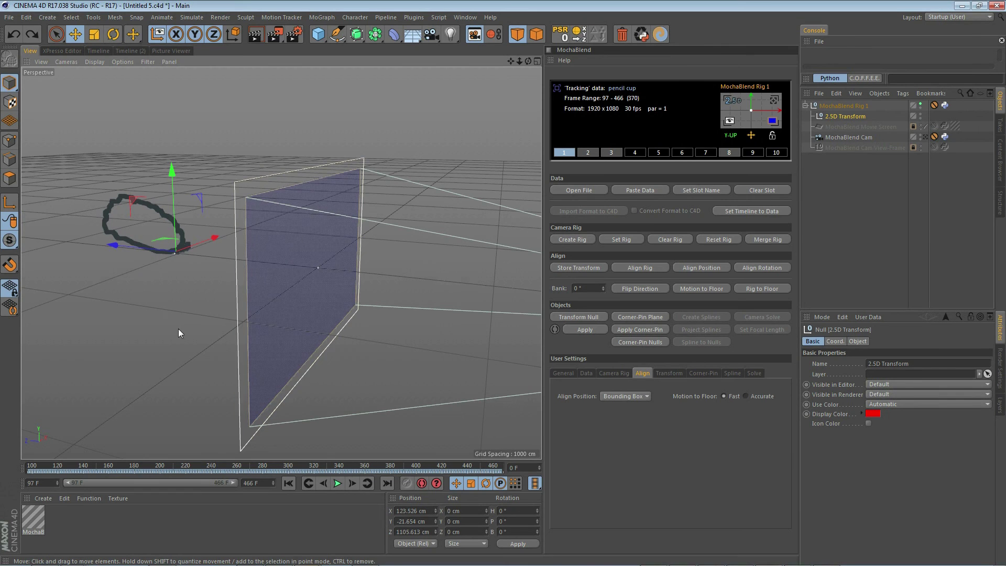
alt+drag(169, 146, 174, 149)
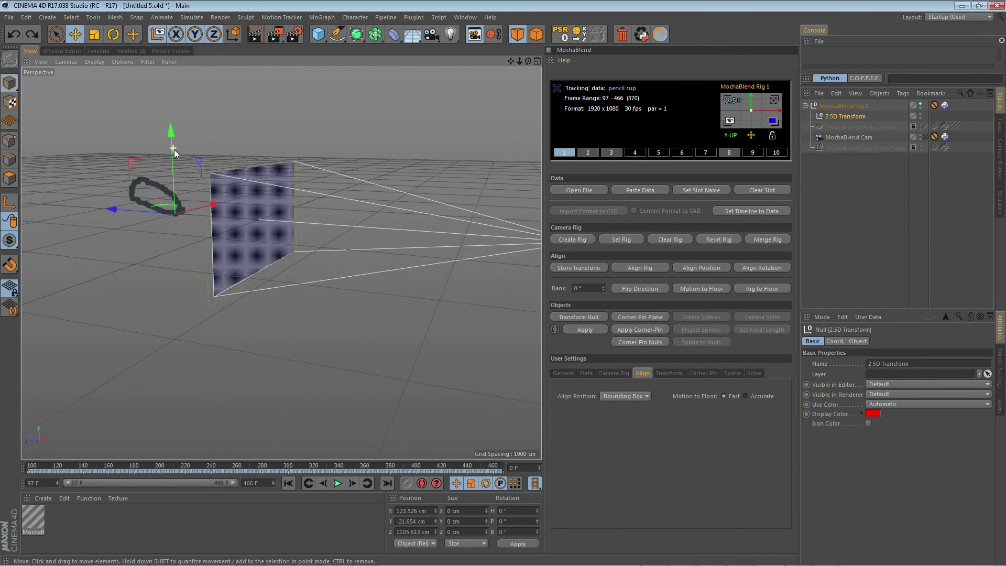
alt+drag(159, 280, 168, 286)
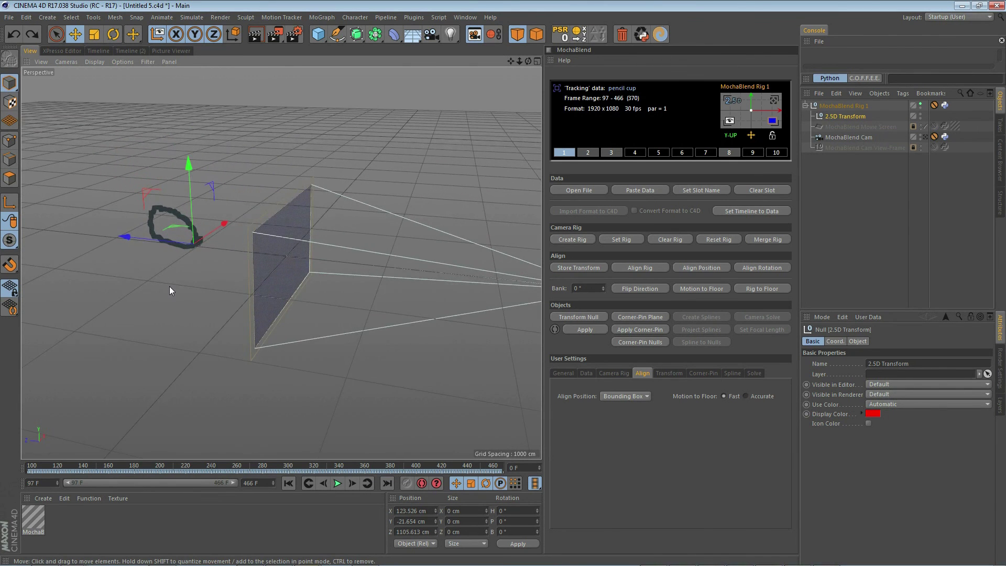
click(706, 288)
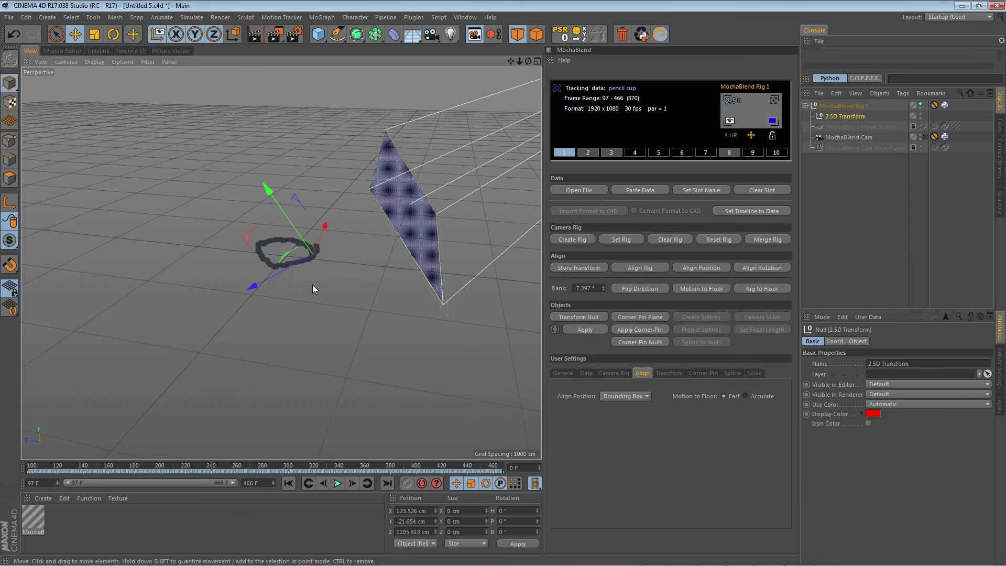
mouse_move(312, 285)
alt+mouse_down()
mouse_move(312, 260)
mouse_move(222, 268)
mouse_move(196, 257)
mouse_move(291, 275)
mouse_move(297, 295)
alt+mouse_up()
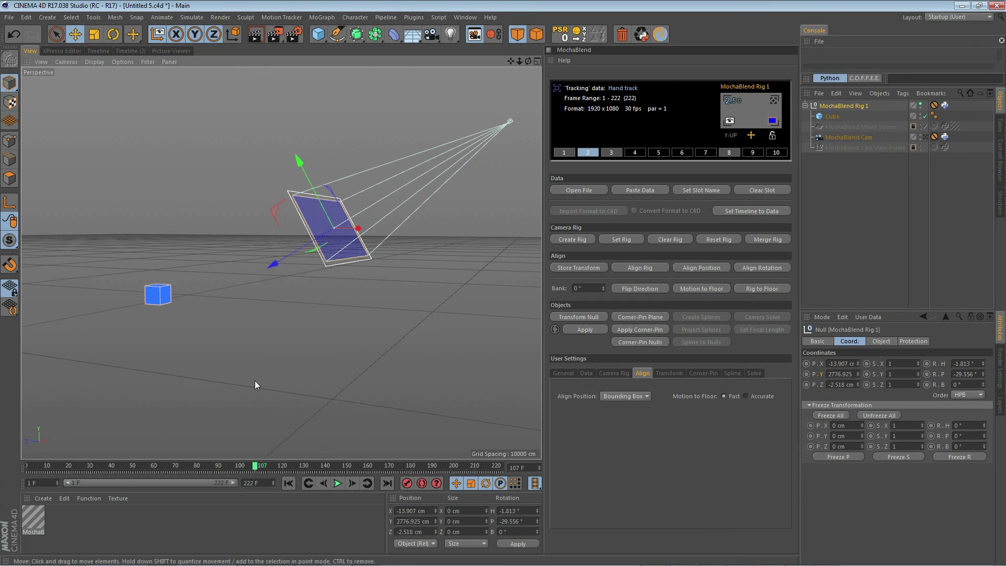
- Lower MochaBlend Rig 1 with Rig to Floor and apply the Hand track motion to the Cube inside the rig
click(768, 289)
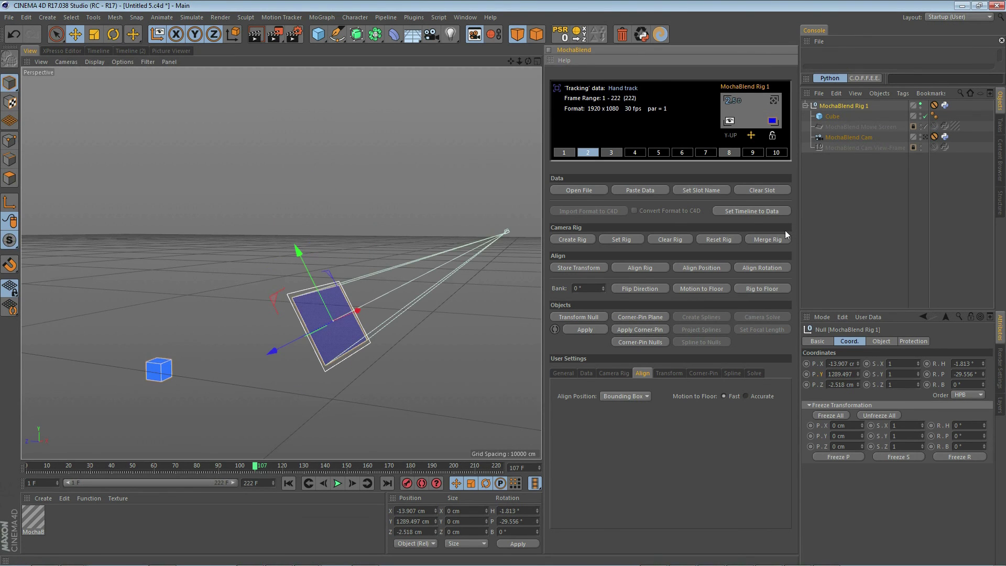
click(838, 117)
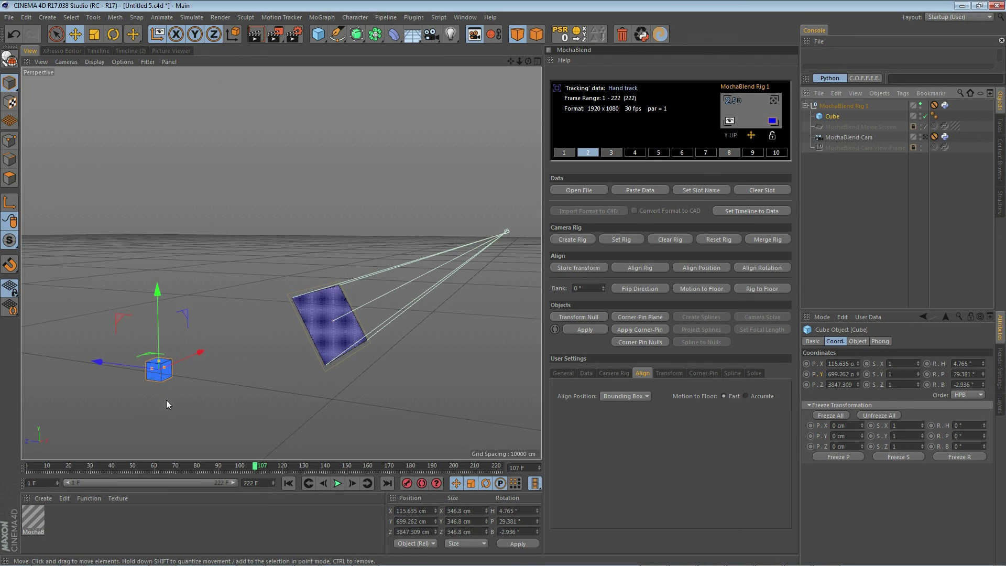
click(586, 329)
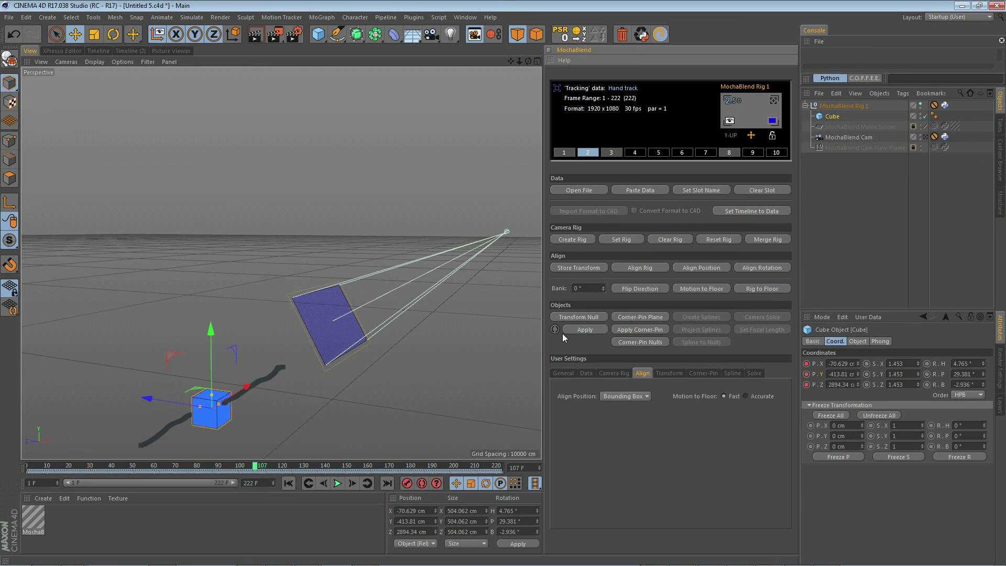
- Run Rig to Floor for the animated Cube at frame 107 and again at frame 65
click(766, 288)
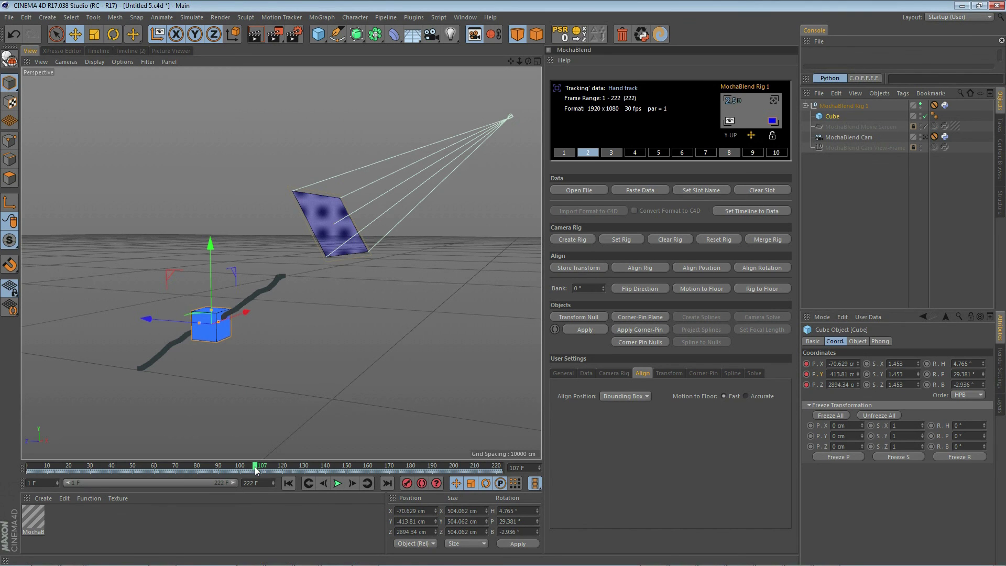
drag(254, 466, 165, 467)
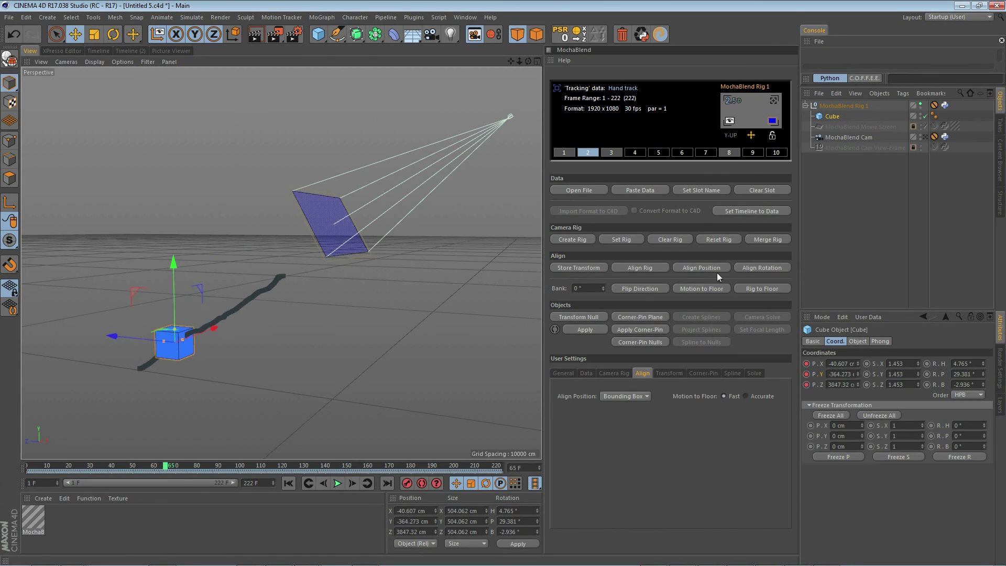
click(767, 290)
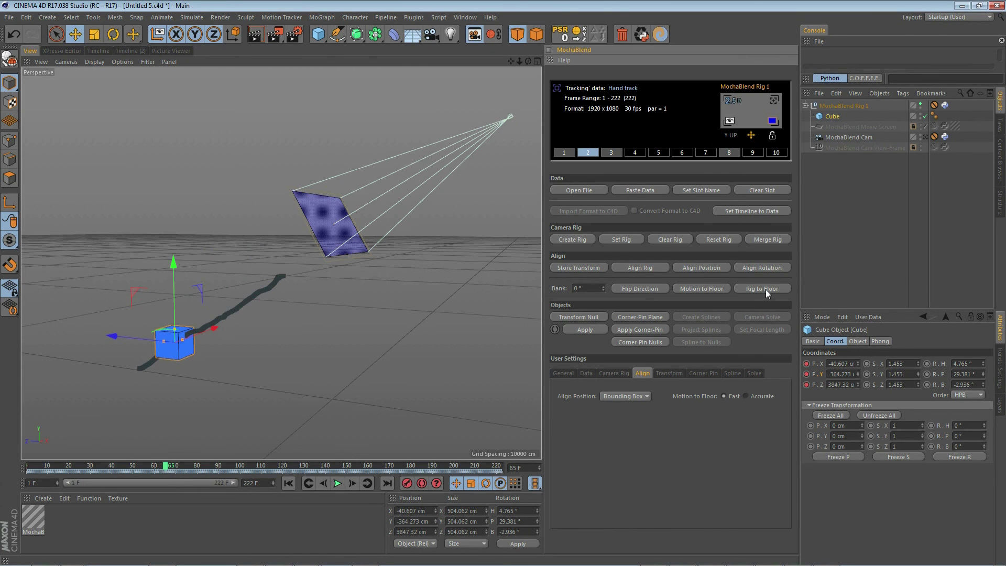